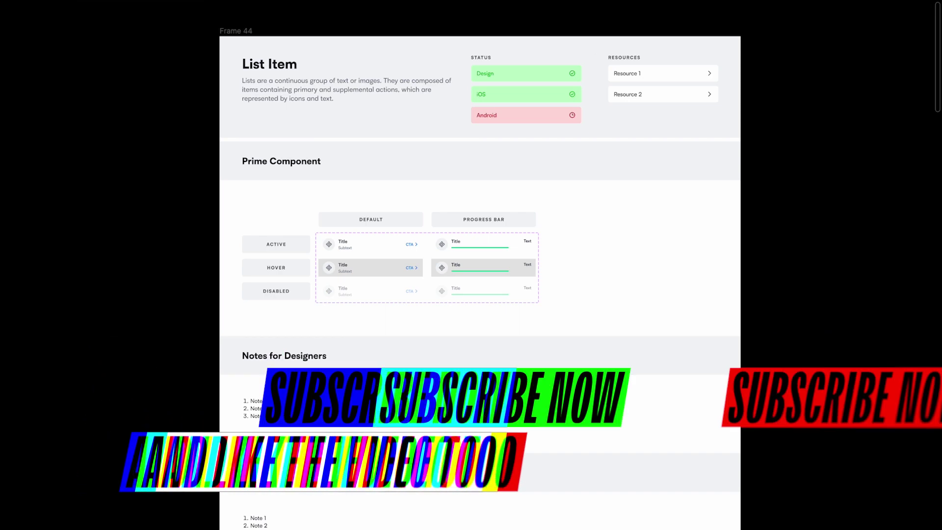
Drag the Active list item instance out of Frame 44 onto empty canvas
scroll(514, 410, up, 3)
scroll(514, 409, down, 3)
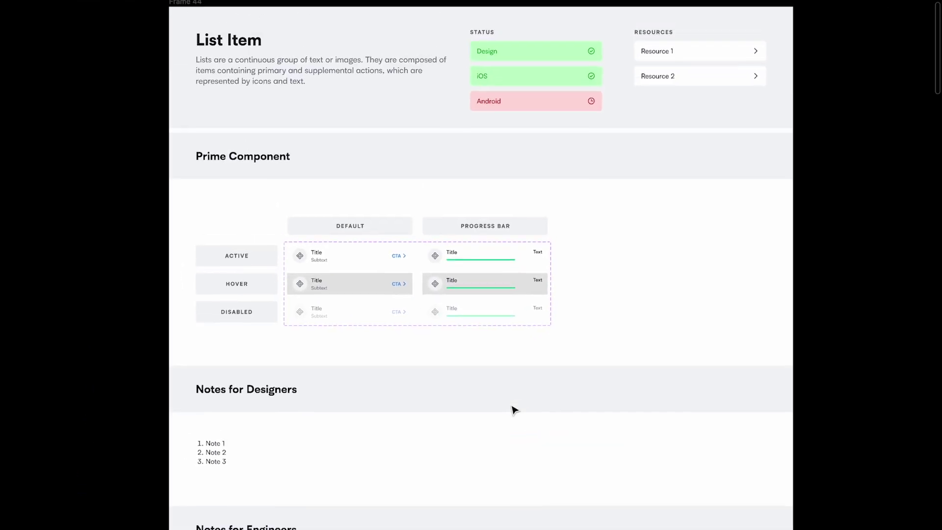
scroll(514, 409, up, 1)
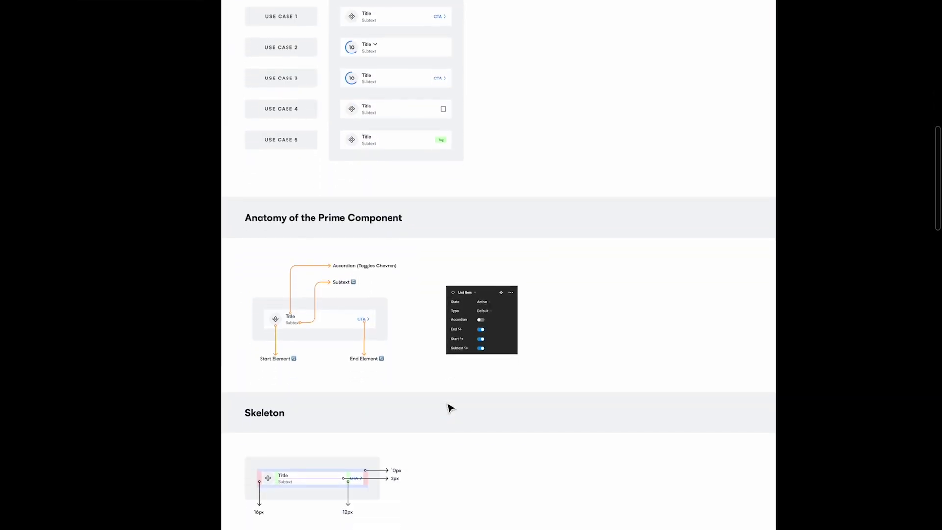
scroll(450, 408, up, 17)
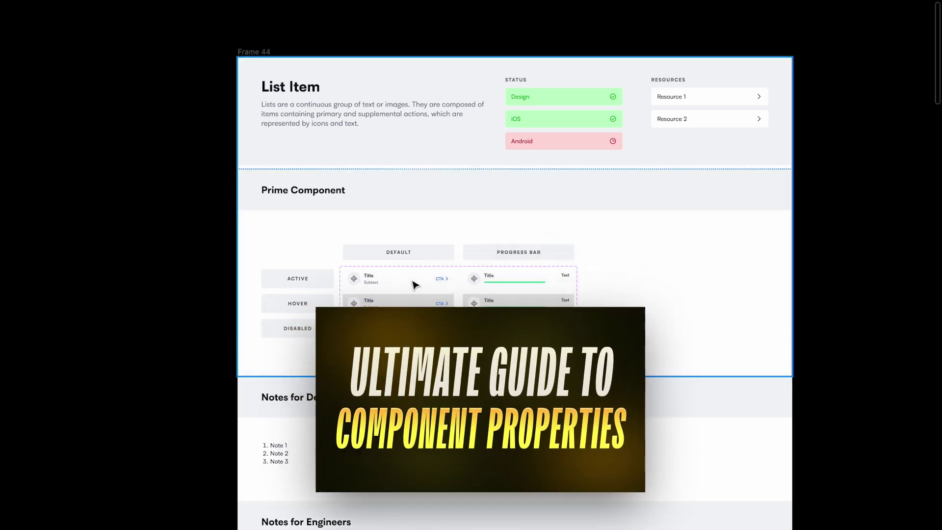
scroll(412, 283, right, 2)
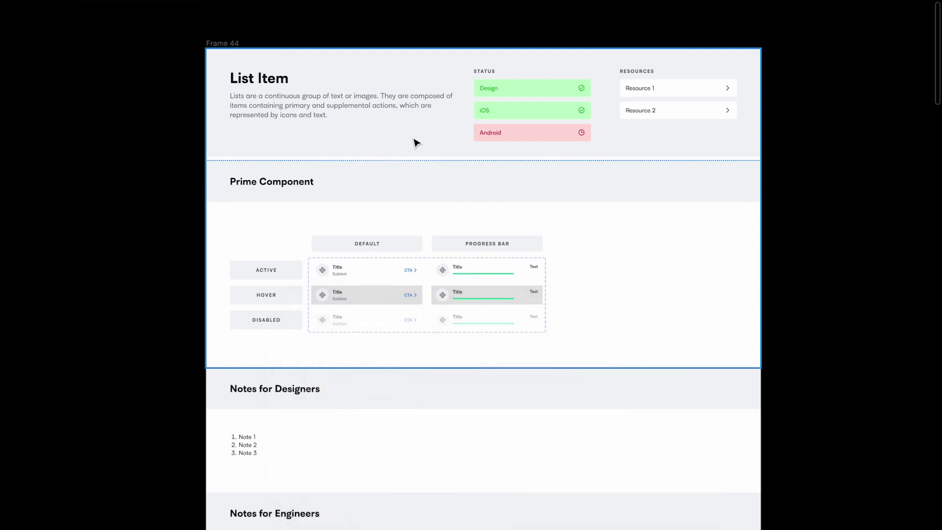
click(364, 295)
click(345, 278)
scroll(388, 279, left, 4)
drag(434, 279, 147, 288)
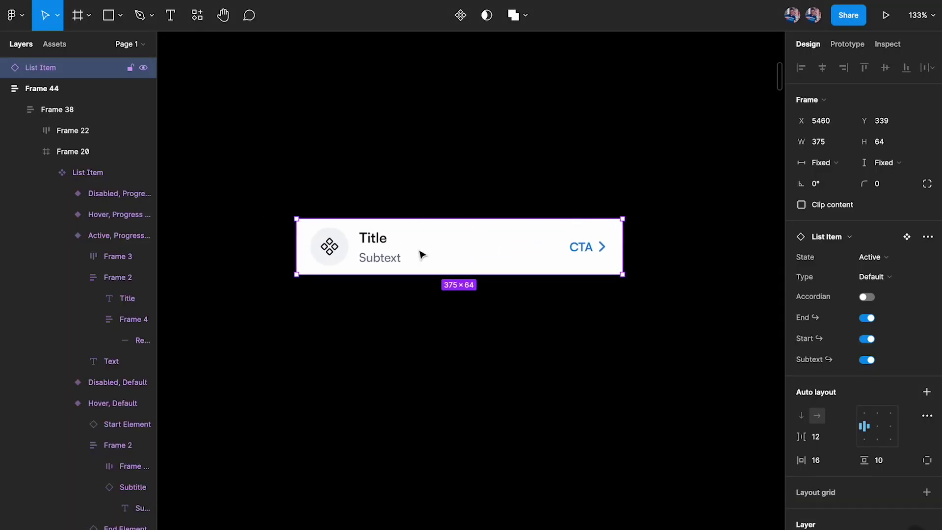
Try Type Progress Bar on the list item, then set it back to Default
click(876, 279)
click(879, 289)
click(881, 275)
click(884, 262)
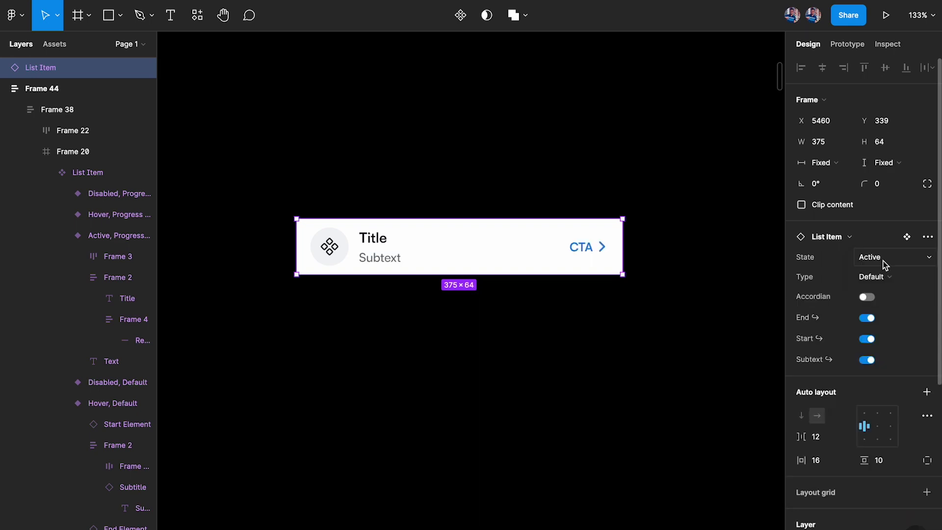
Toggle Accordian, Start and Subtext and restore each, then select the End Element
click(866, 298)
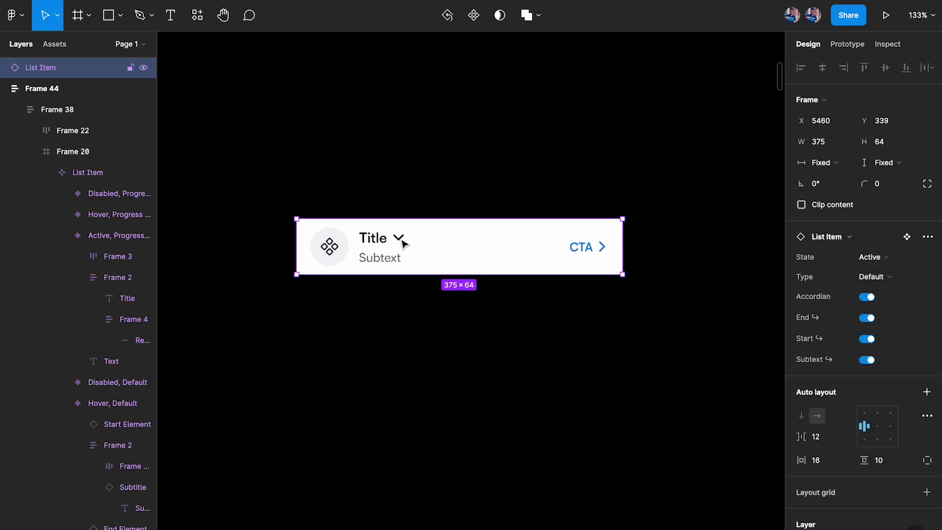
click(866, 297)
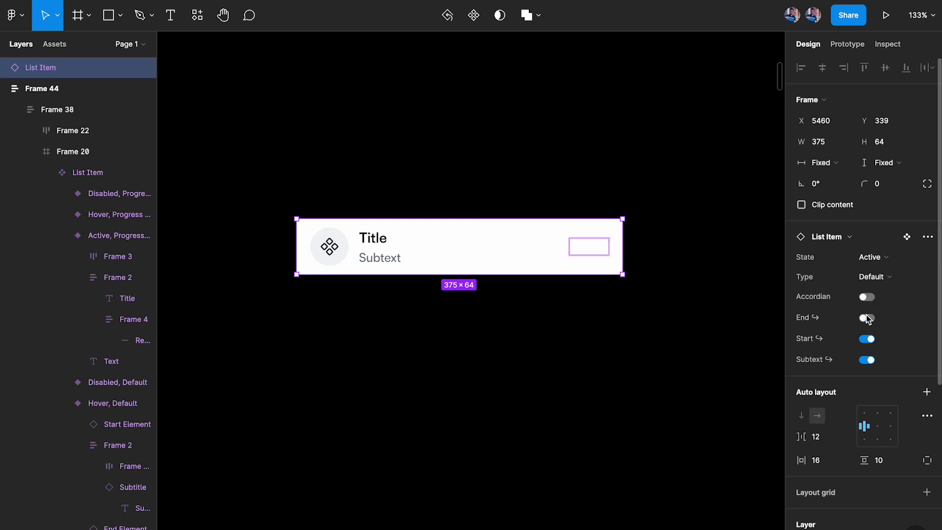
click(867, 338)
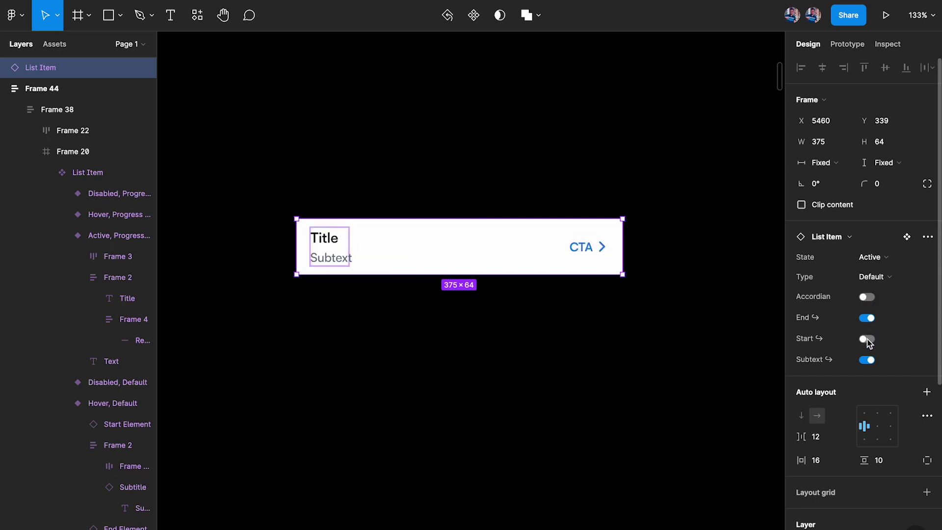
click(867, 339)
click(867, 361)
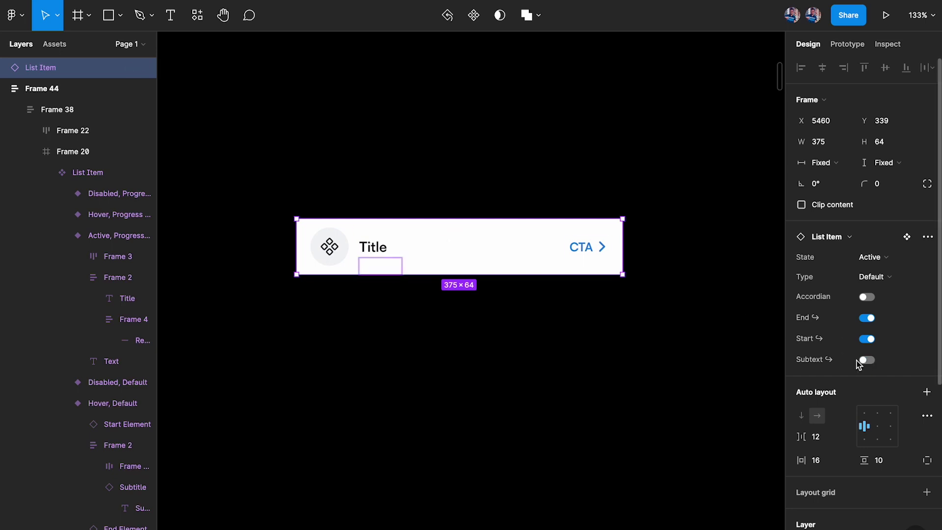
click(868, 360)
double_click(381, 259)
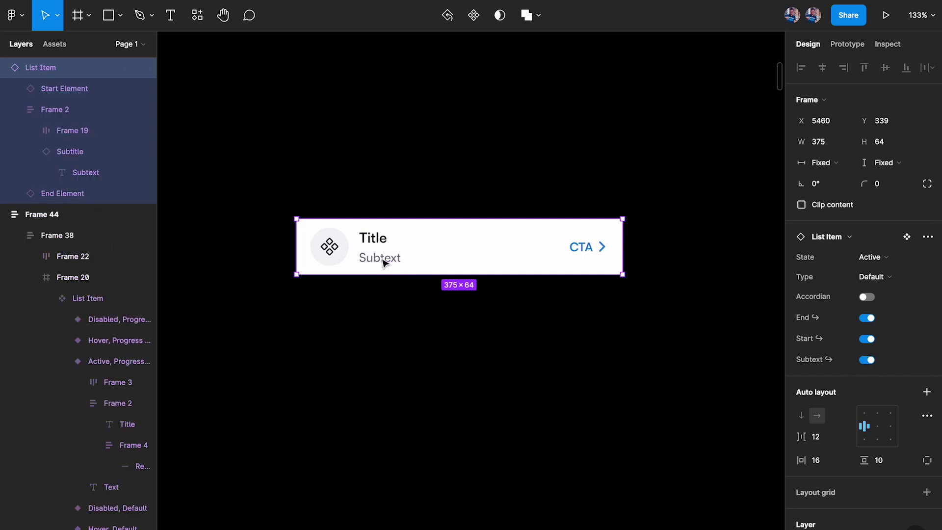
click(592, 245)
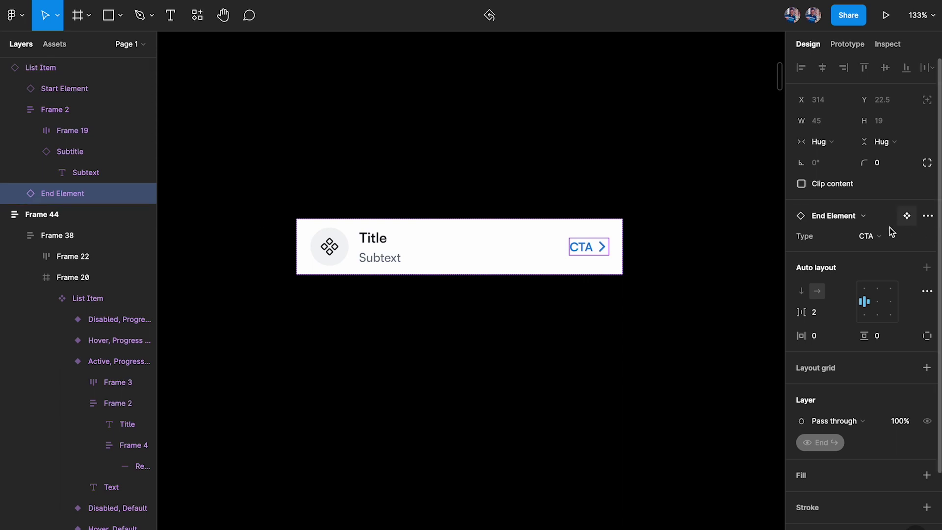
Switch the End Element Type to Icon, then to Tag
click(882, 237)
click(882, 252)
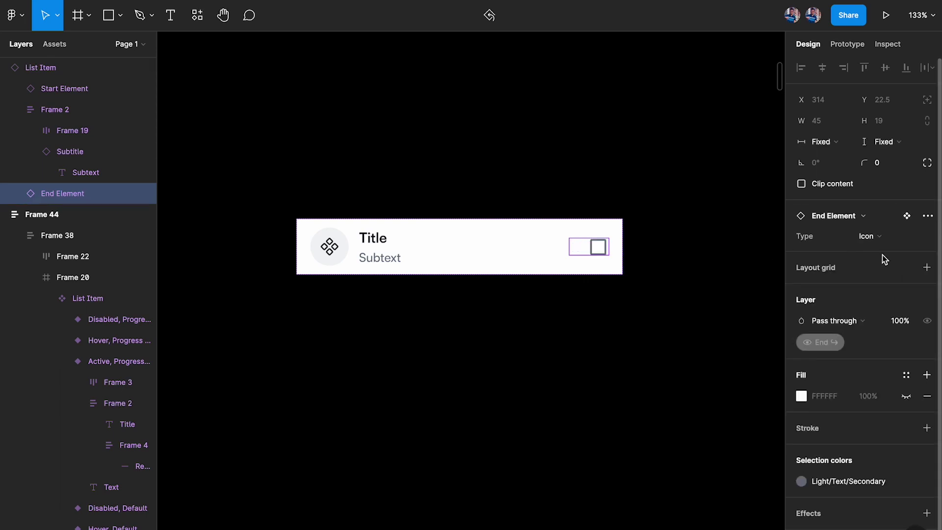
click(885, 241)
click(886, 252)
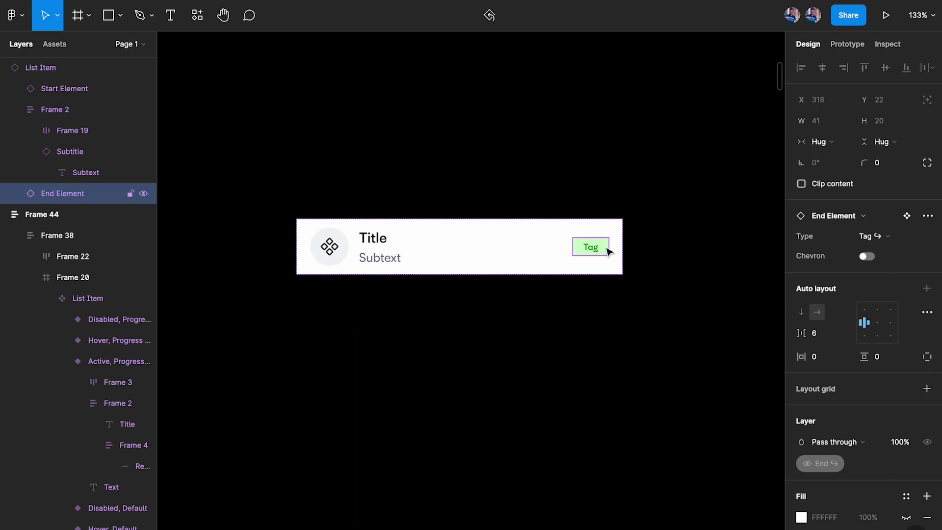
Make the nested Tag Element a pink Failure tag and enable Chevron on the End Element
click(11, 194)
click(69, 215)
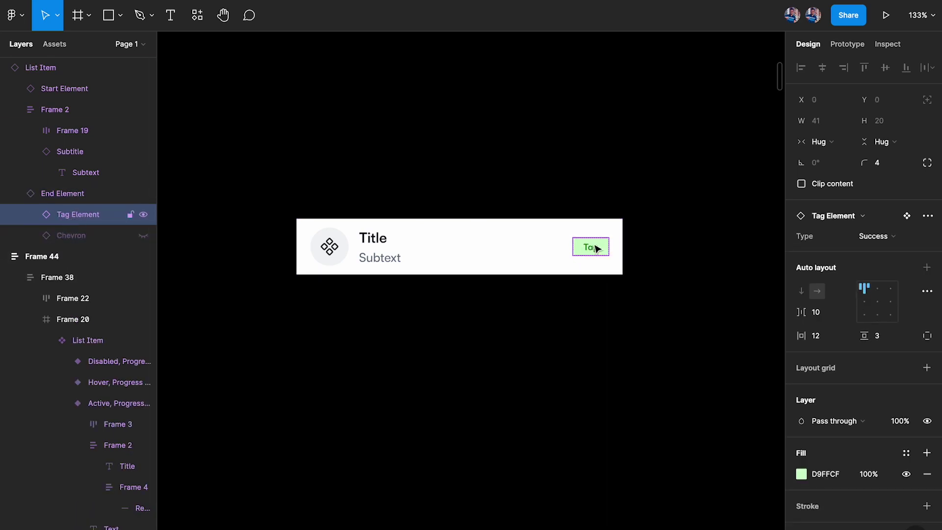
click(883, 238)
click(886, 250)
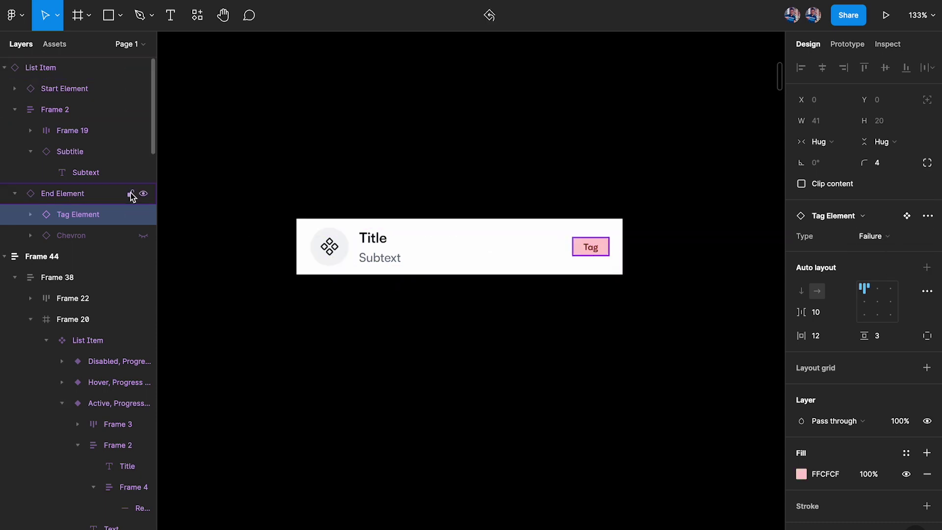
click(90, 197)
click(867, 256)
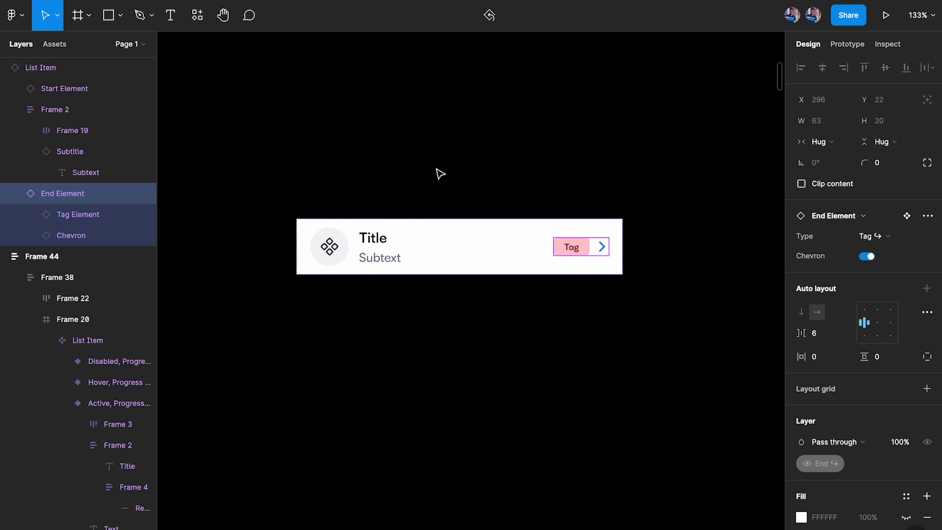
Review the instance's start icon, title/subtext frame and End Element, then bring up its context menu
click(416, 197)
click(432, 242)
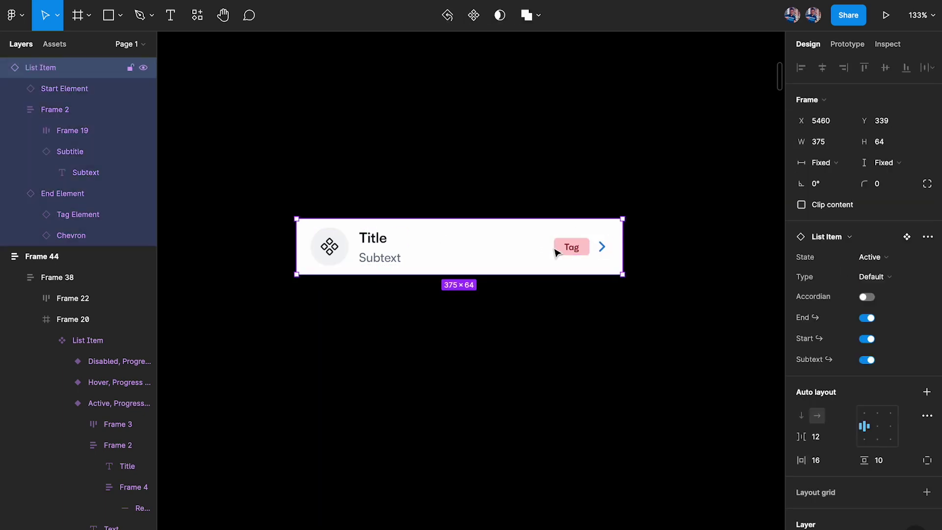
click(369, 243)
click(341, 252)
click(370, 243)
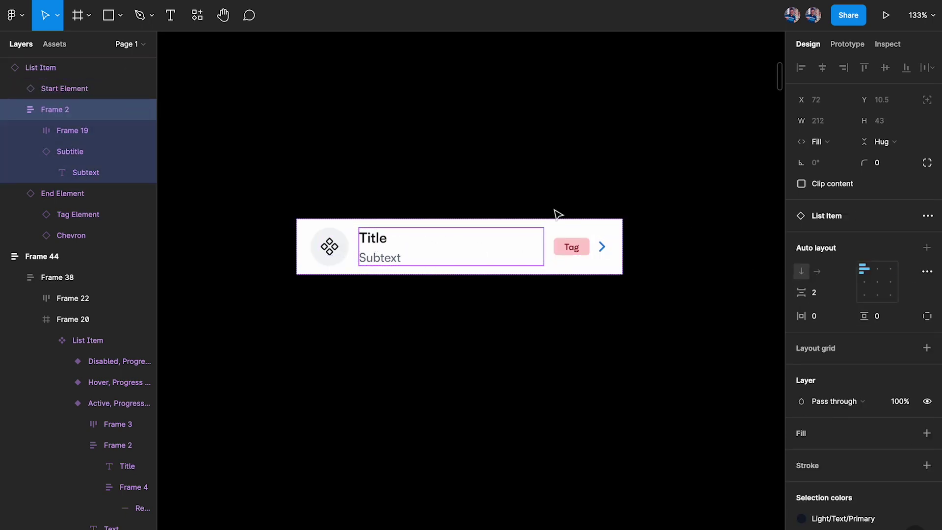
click(69, 199)
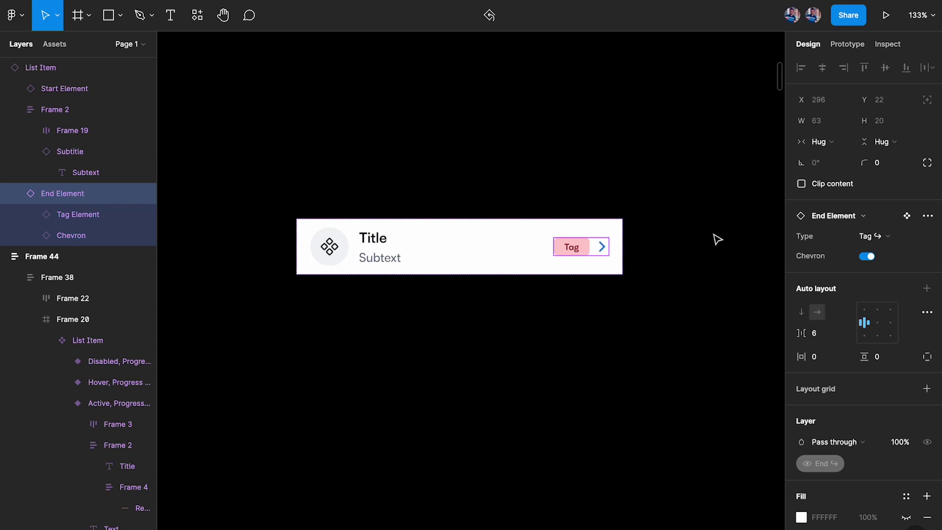
click(551, 203)
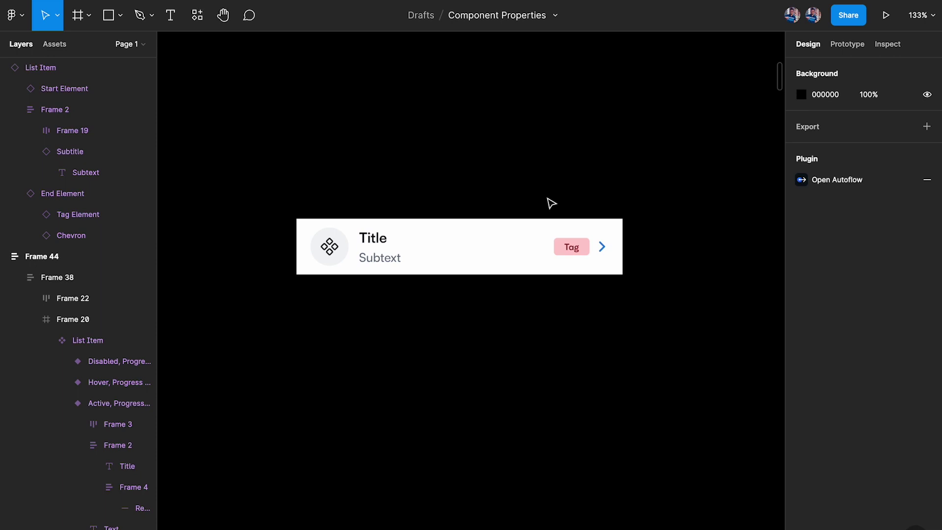
right_click(493, 245)
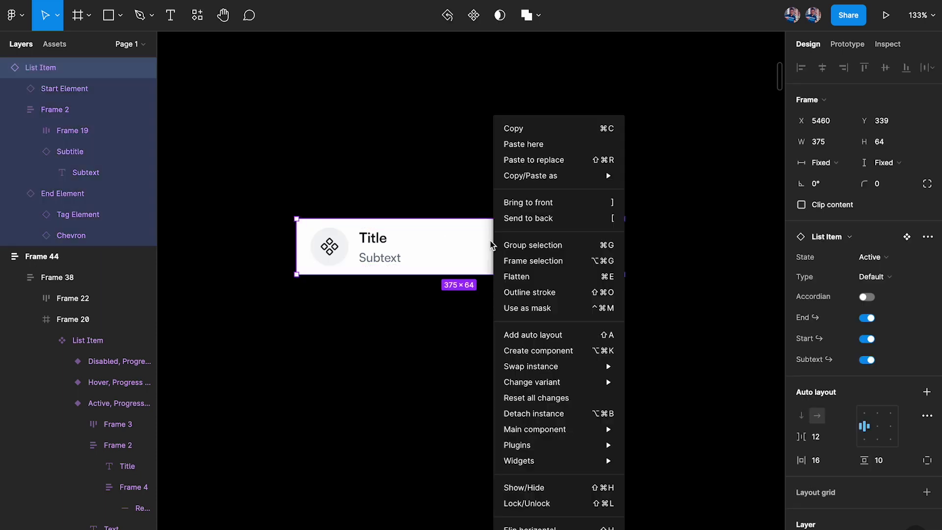
Reset all changes on the standalone list item so it ends with the CTA again
click(564, 398)
click(537, 380)
click(510, 272)
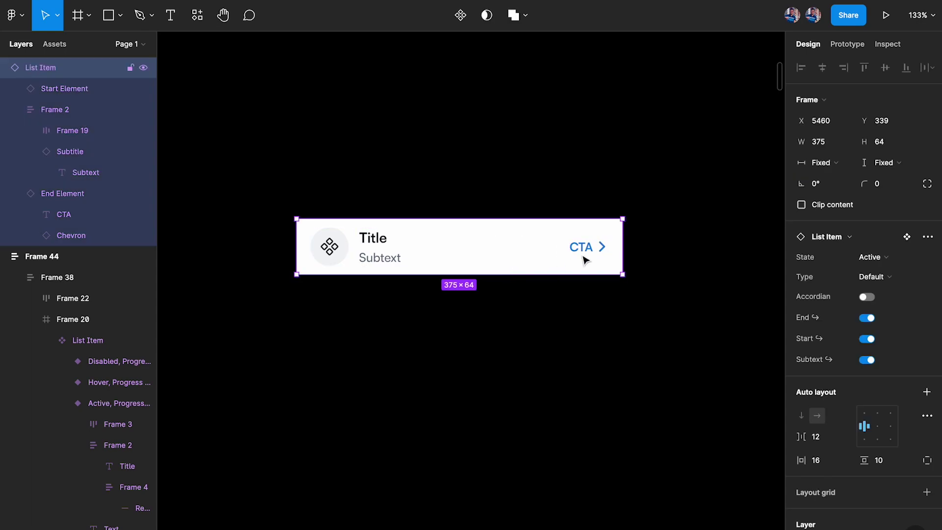
click(592, 351)
Move to the Prime Component area and select the six-variant List Item component set
scroll(592, 356, down, 5)
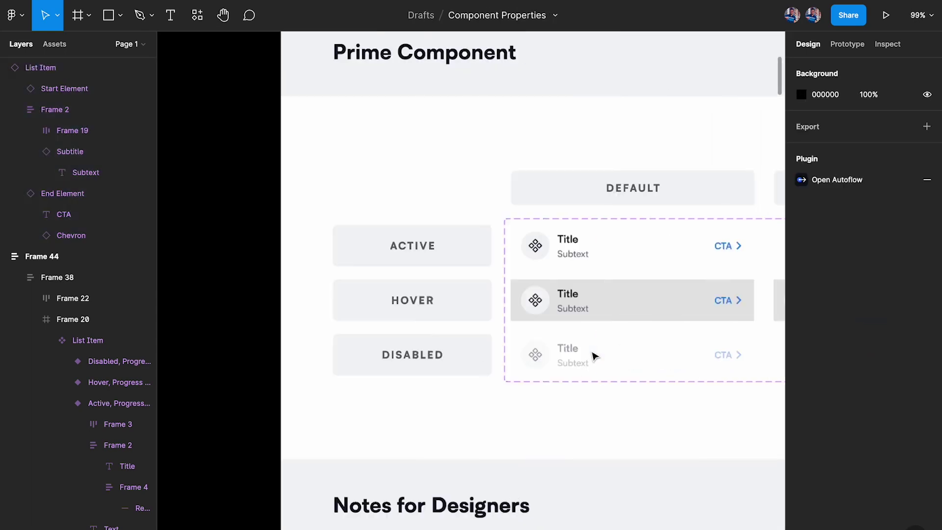
scroll(520, 274, right, 5)
click(449, 196)
click(414, 232)
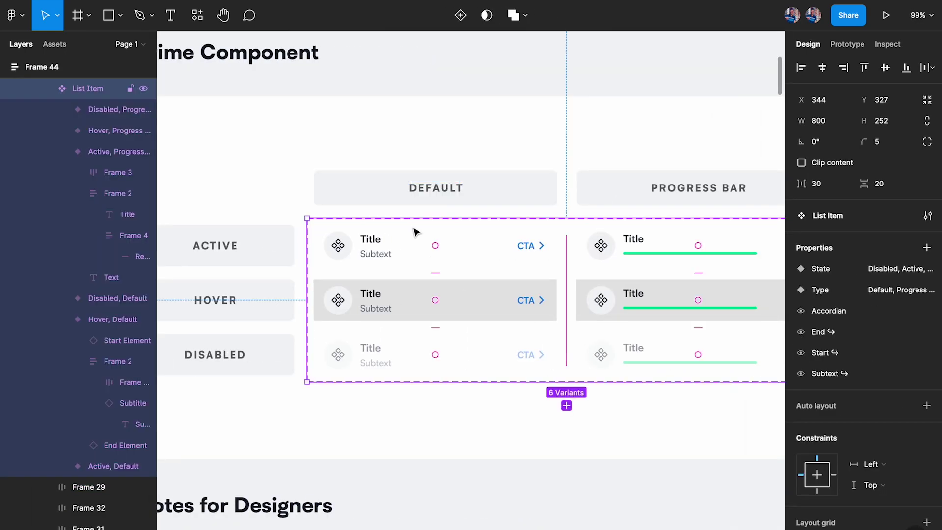
scroll(415, 232, right, 4)
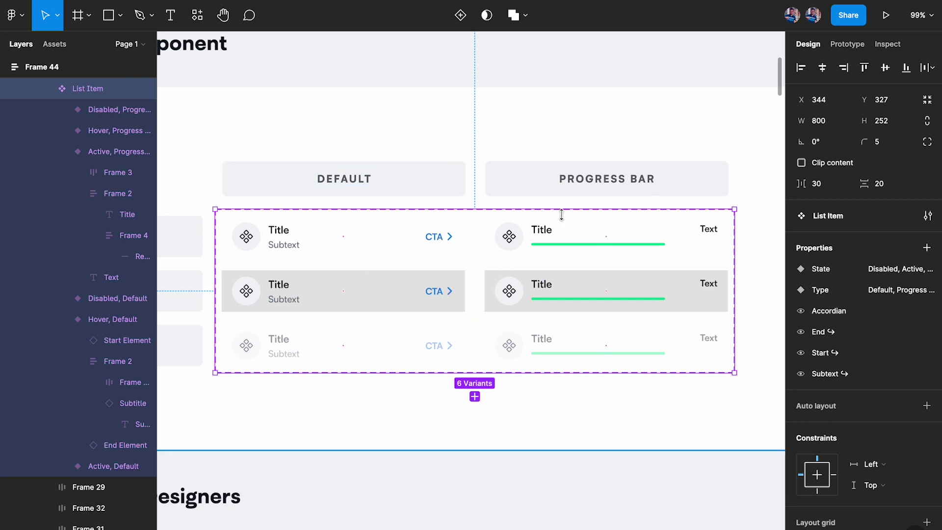
Expose nested Start Element, Subtitle and End Element properties, then select the List Item instance
click(927, 247)
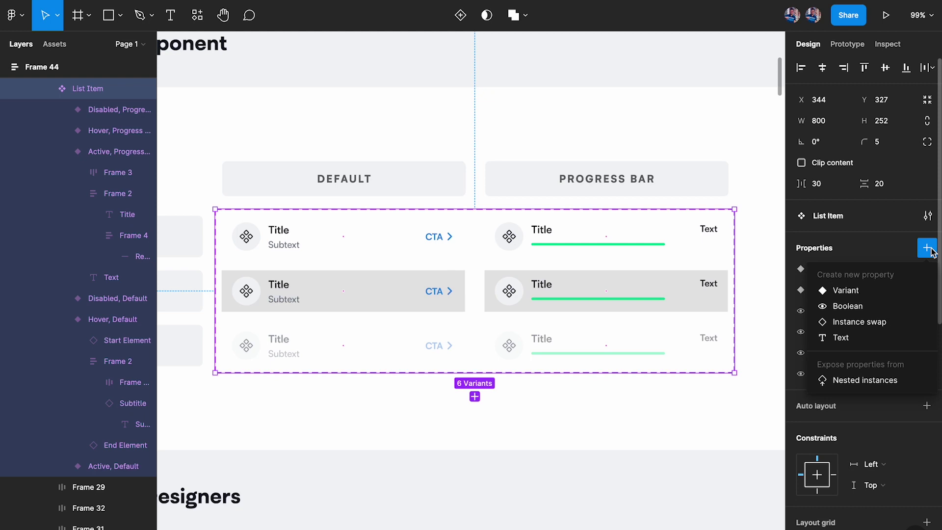
click(858, 384)
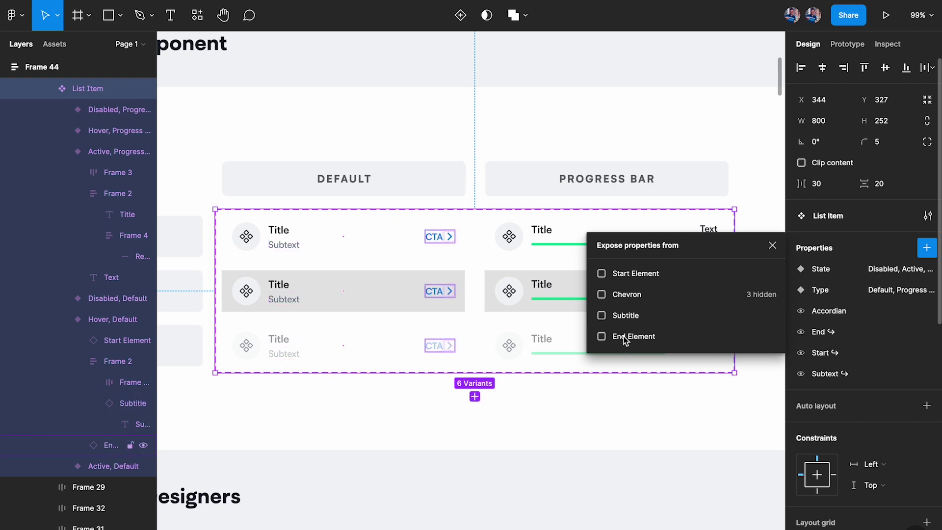
click(625, 275)
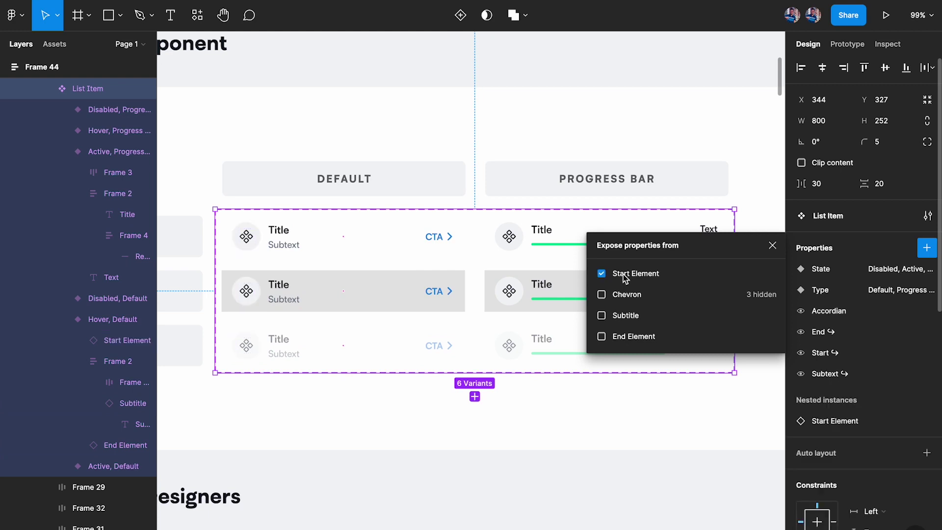
click(624, 318)
click(629, 337)
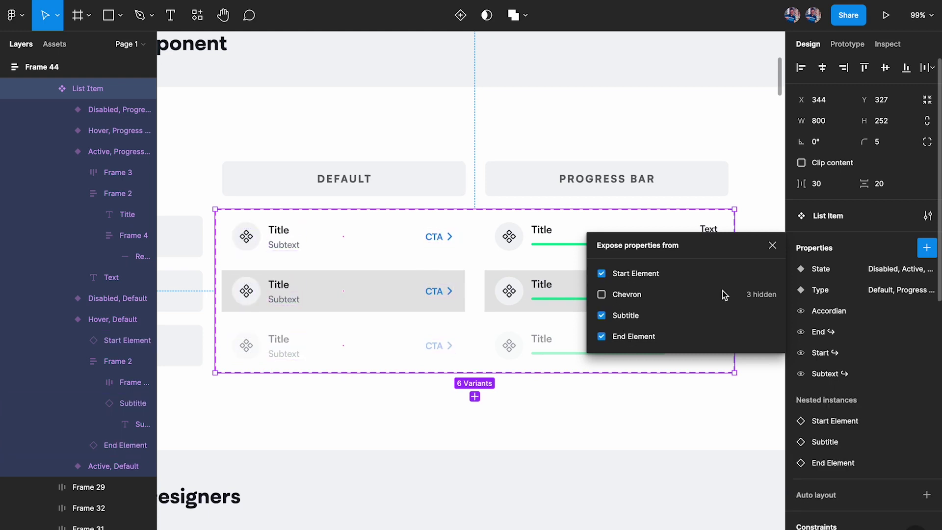
click(773, 245)
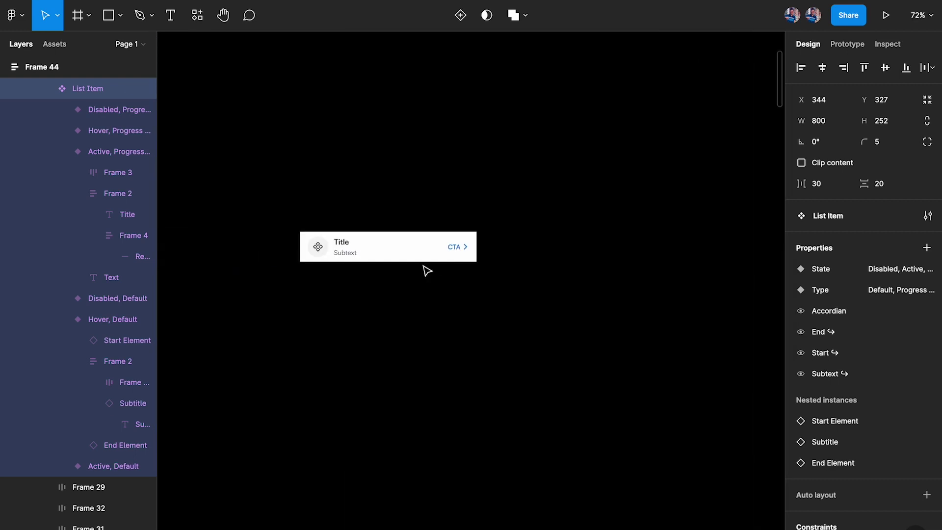
click(412, 260)
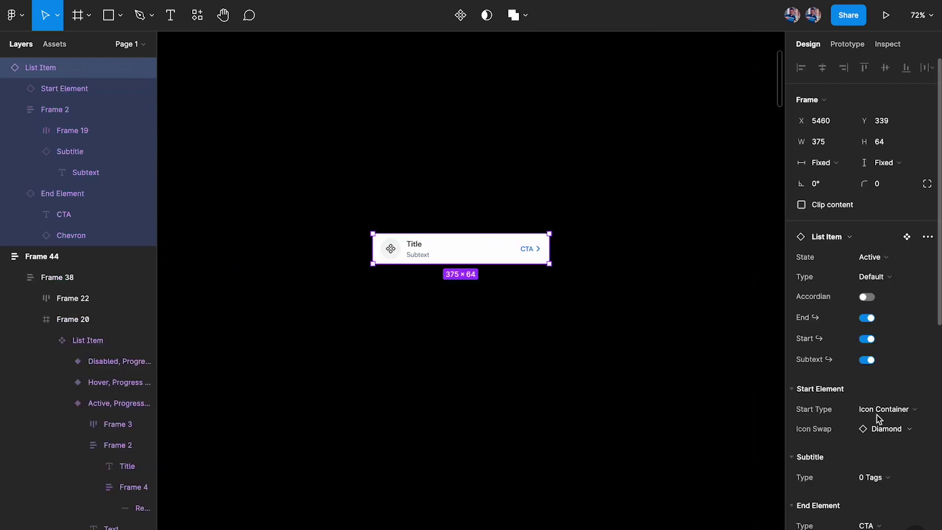
Collapse and re-expand the Start Element, Subtitle and End Element property groups
scroll(864, 422, down, 3)
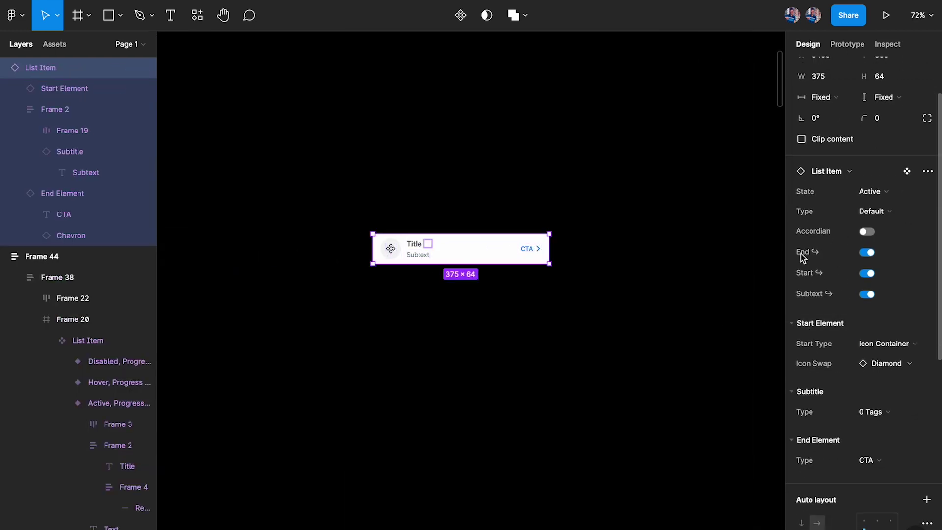
click(791, 323)
click(791, 343)
click(791, 364)
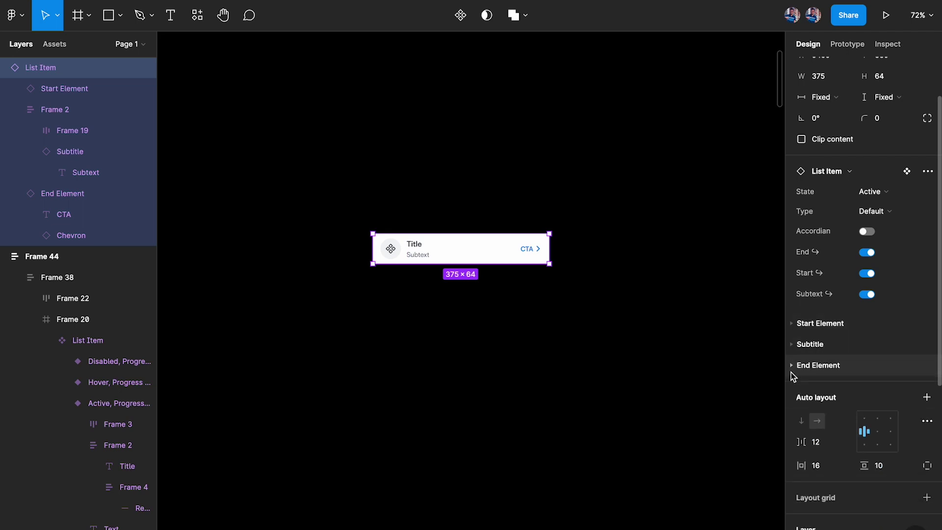
click(790, 365)
click(791, 343)
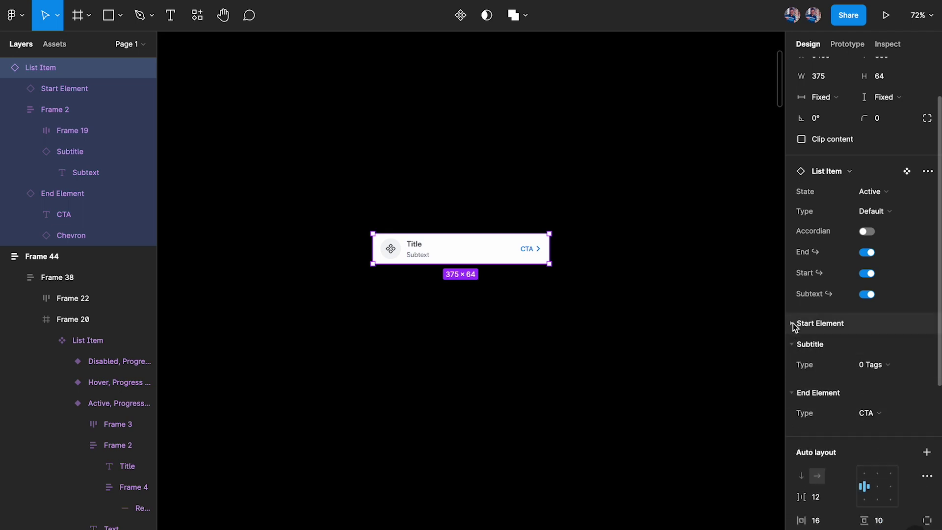
click(791, 323)
scroll(414, 219, up, 5)
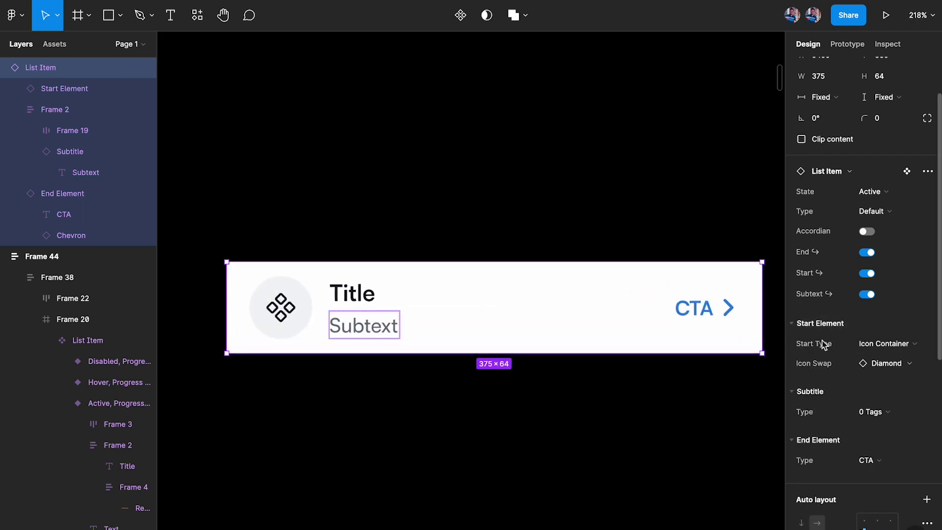
Set End Element Type to Tag with Chevron left off, and Subtitle Type to 2 Tags
click(881, 459)
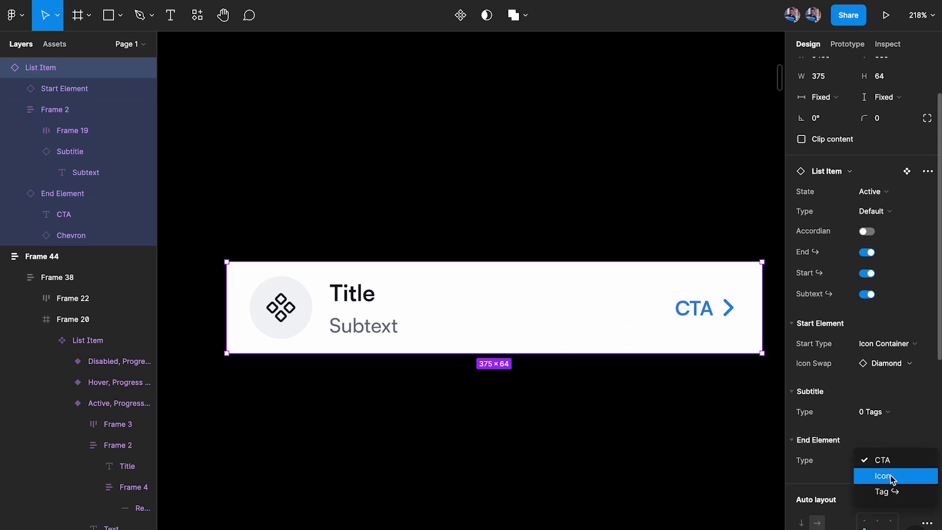
click(885, 475)
click(885, 461)
click(884, 475)
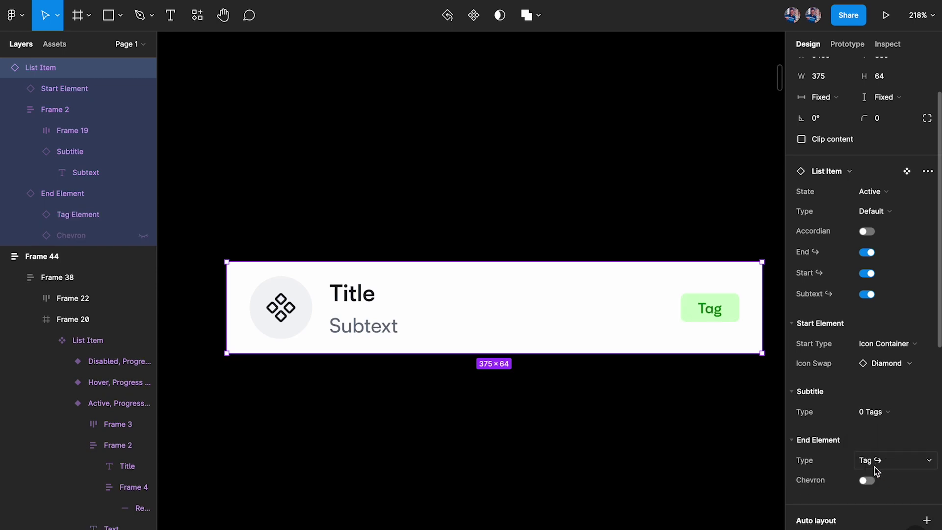
click(866, 481)
click(866, 481)
click(876, 412)
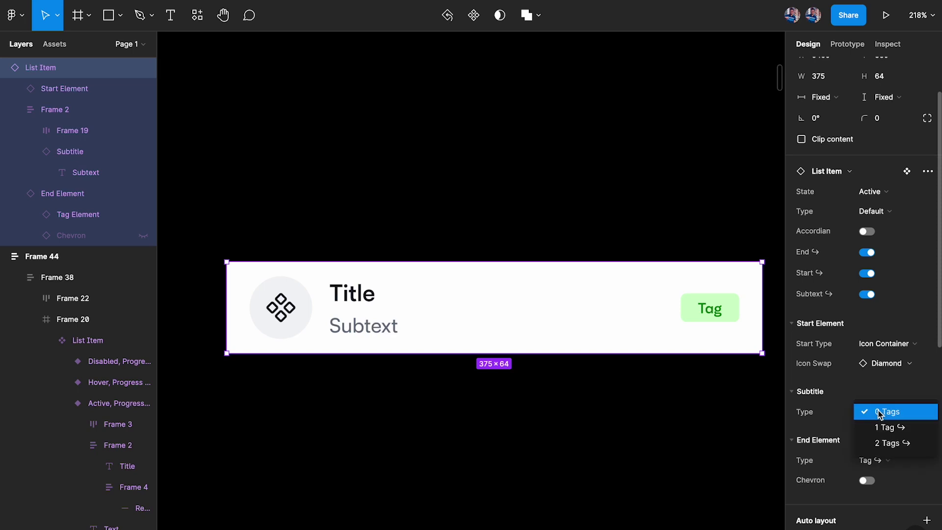
click(882, 443)
Try Progress Circle for the start element, then return it to the icon container
click(872, 344)
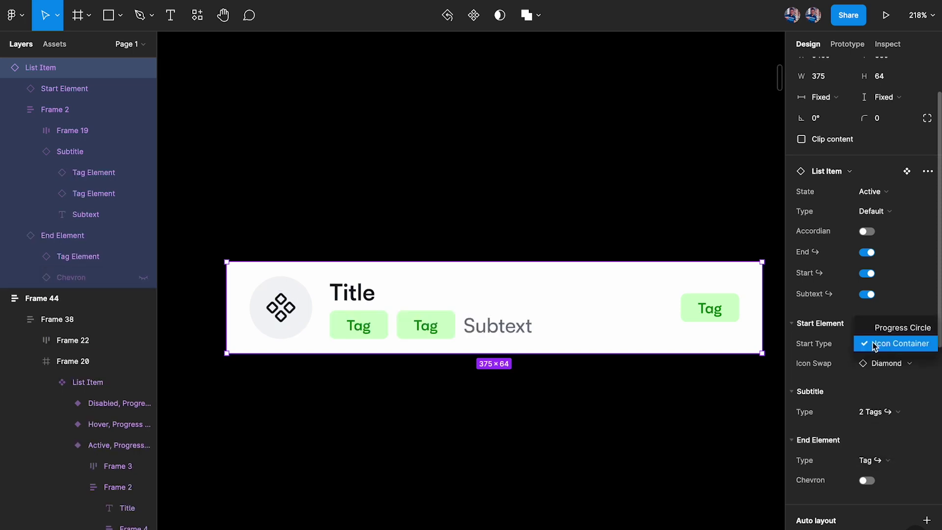
click(885, 325)
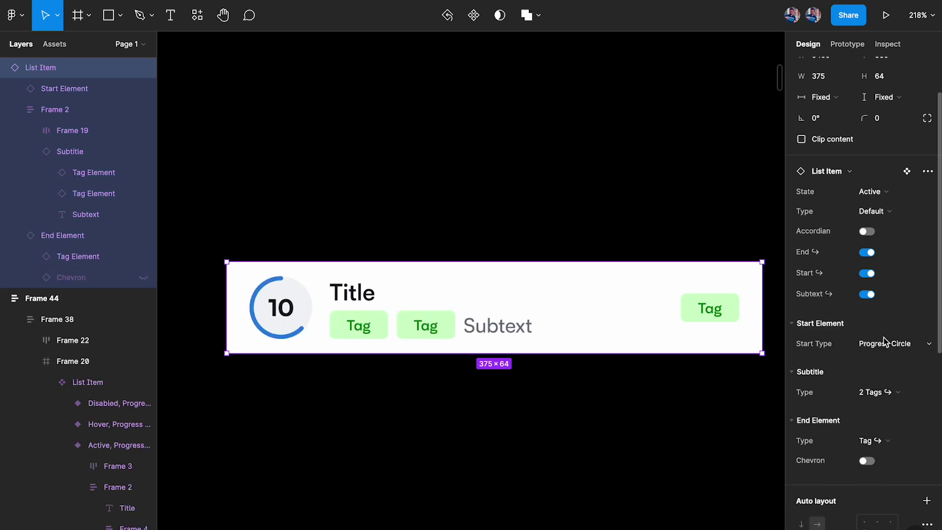
click(882, 343)
click(880, 360)
click(881, 363)
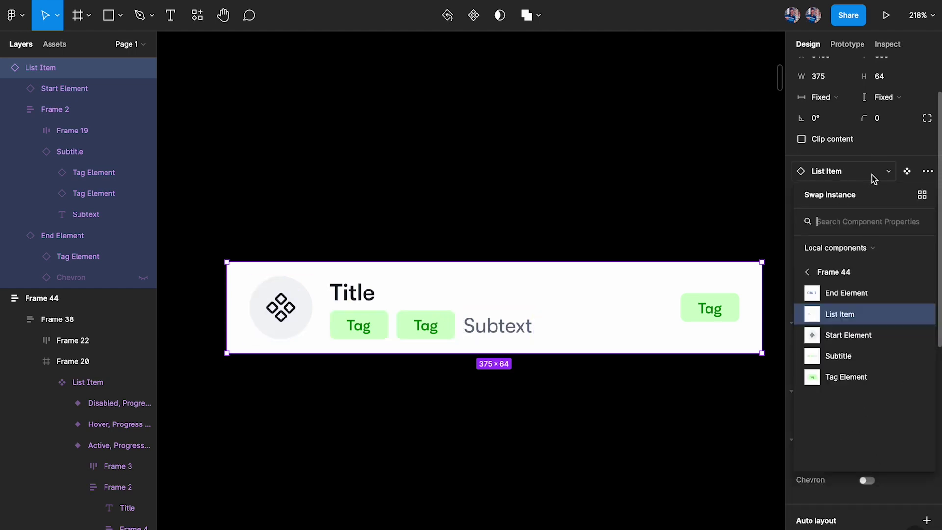
Dismiss the swap picker and set the Start Element Type to Progress Circle
click(882, 139)
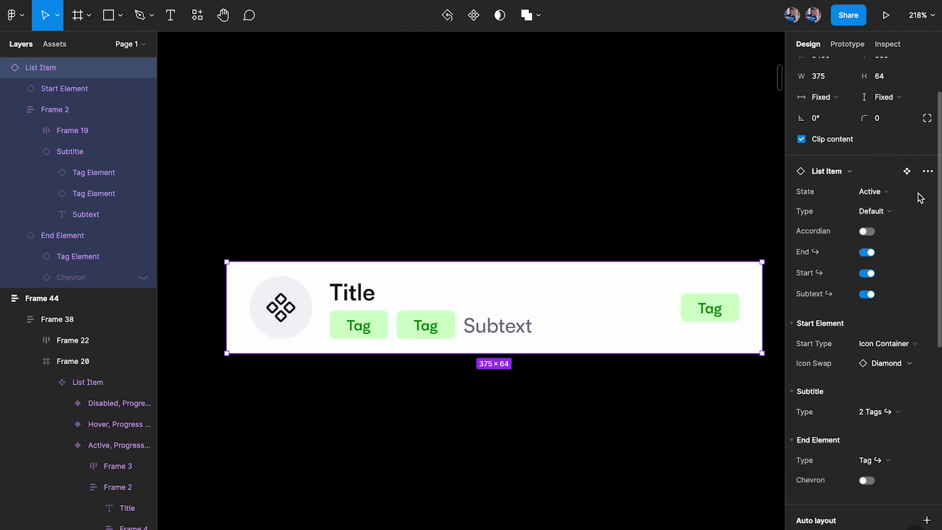
click(891, 345)
click(897, 328)
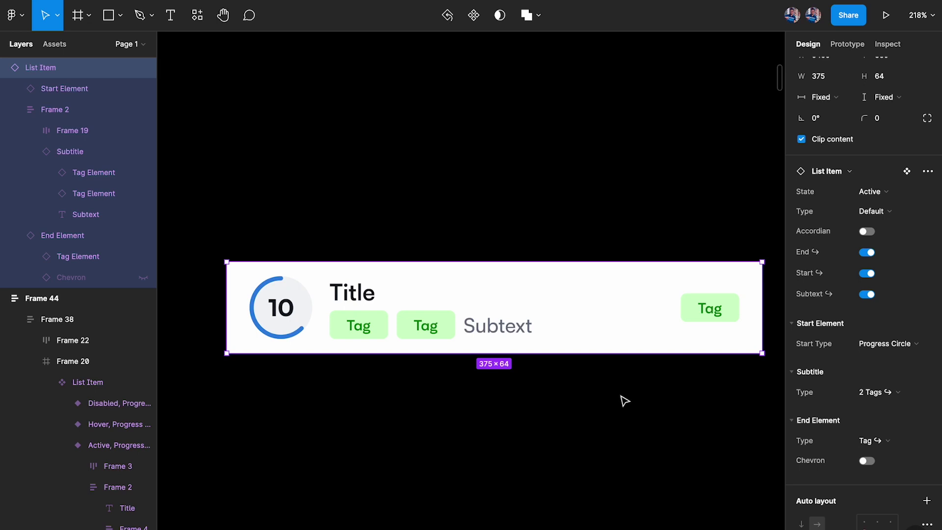
Select the card's End Element and go to its main component
scroll(622, 399, down, 5)
scroll(587, 361, up, 5)
ctrl+click(557, 367)
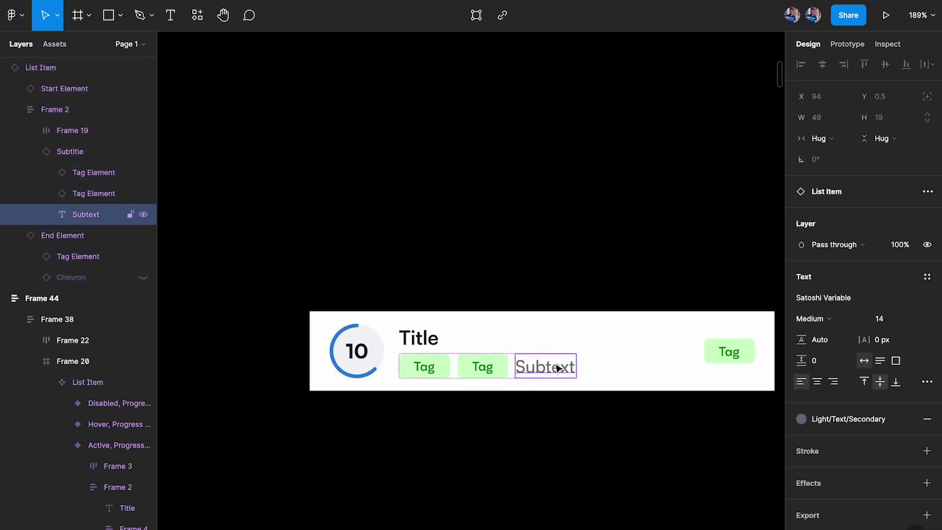
click(754, 356)
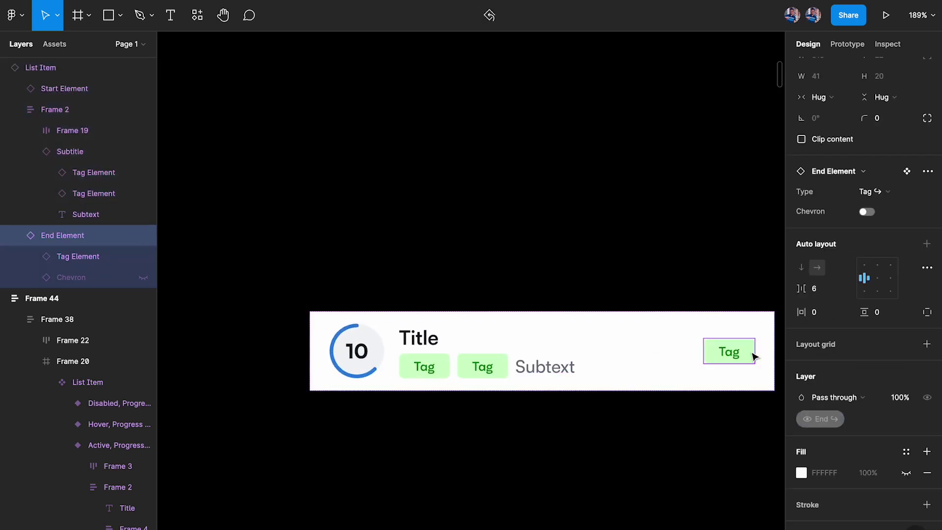
click(906, 173)
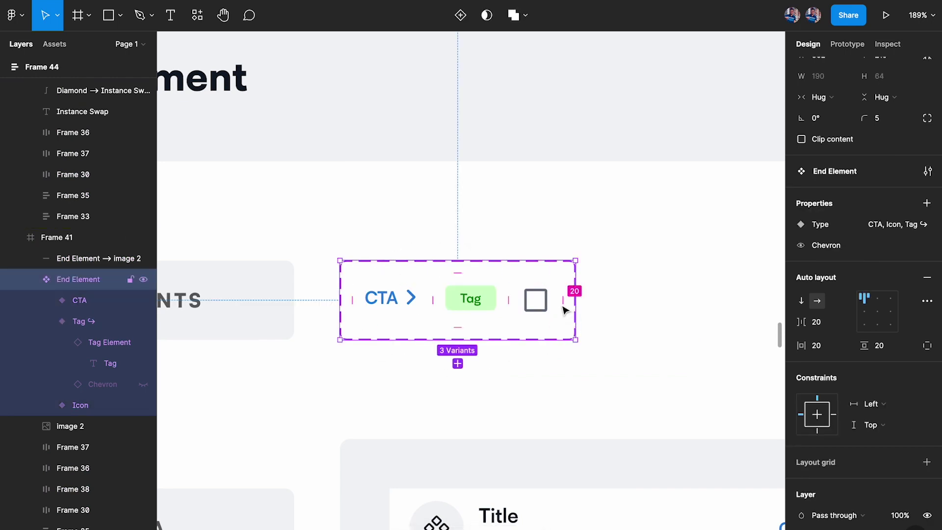
Add a nested-instance property exposing the Tag Element's properties
click(926, 204)
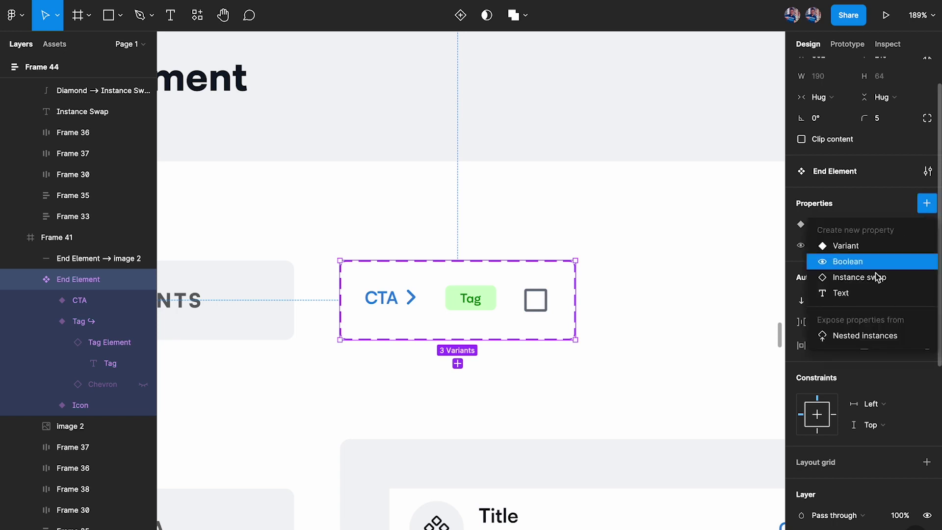
click(855, 336)
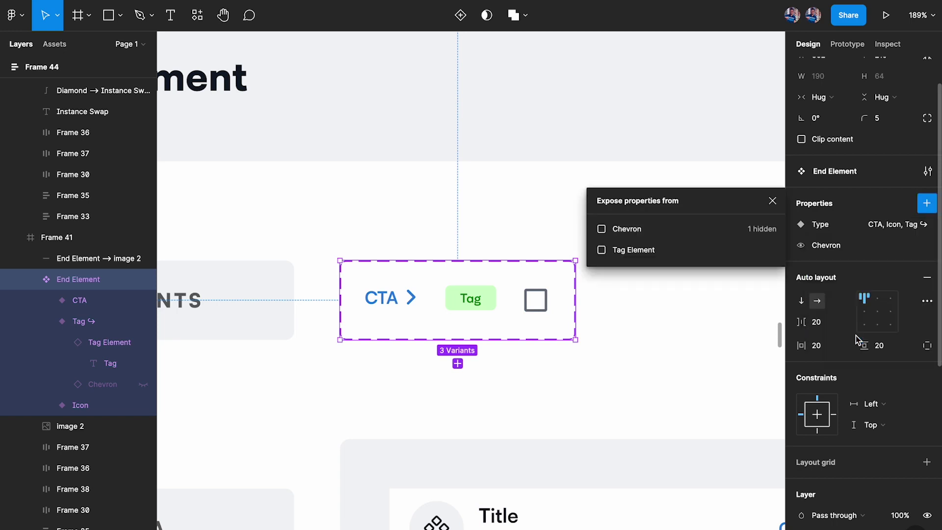
click(631, 250)
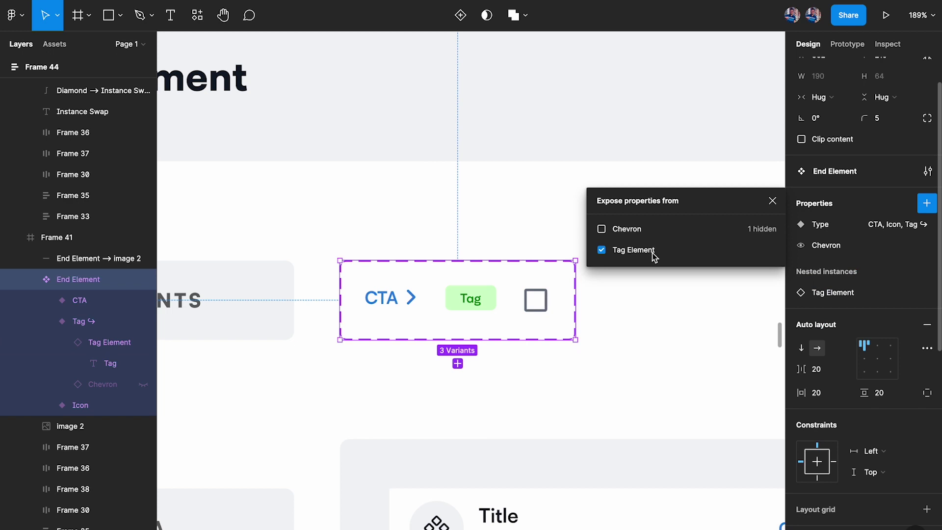
click(773, 201)
On the List Item instance, switch the End Element to CTA and back to Tag
scroll(501, 238, down, 10)
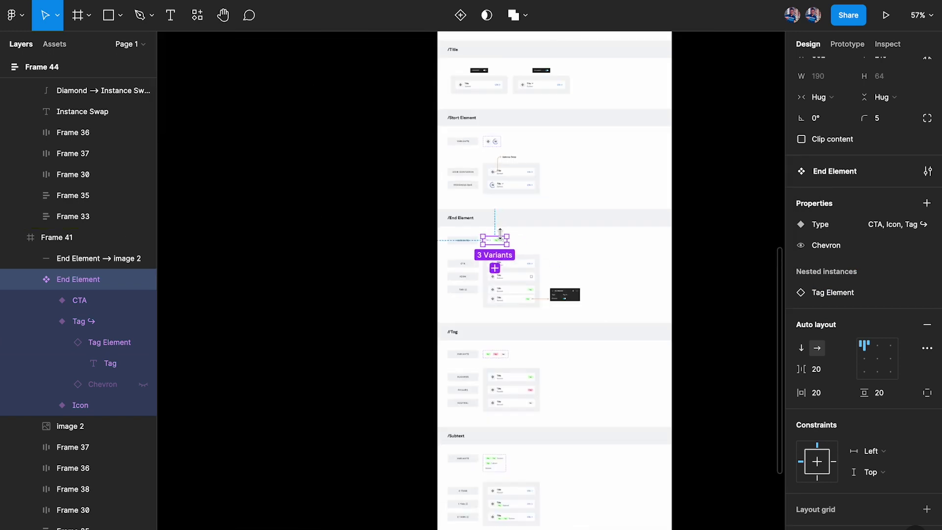
scroll(543, 221, up, 10)
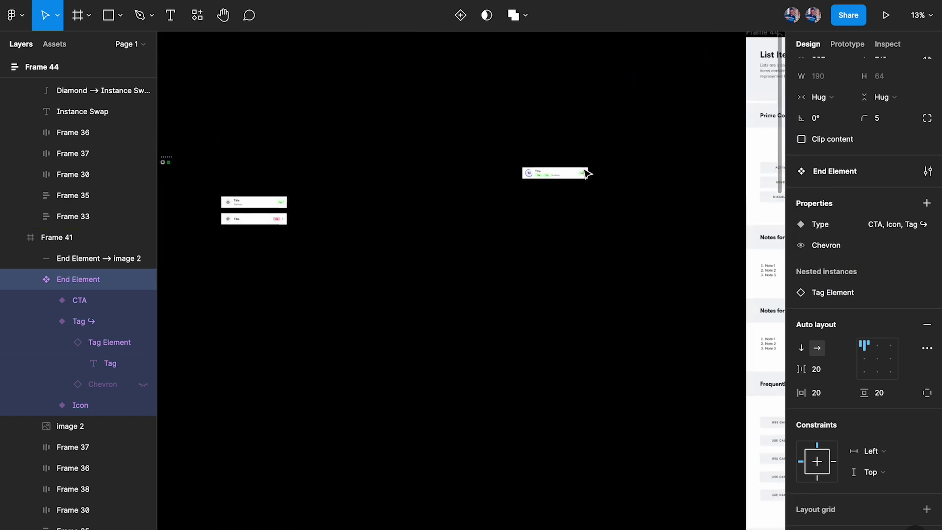
click(523, 189)
scroll(523, 188, up, 5)
scroll(805, 352, down, 3)
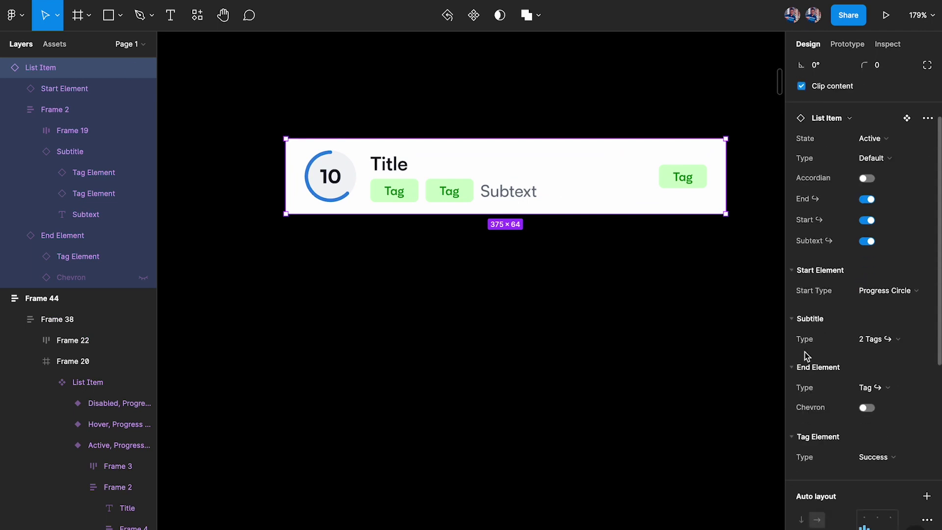
click(887, 387)
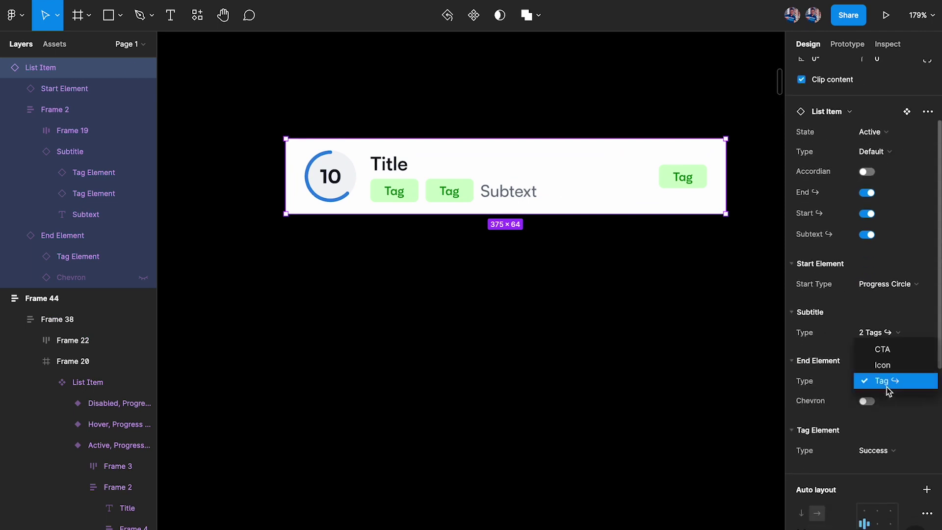
click(887, 351)
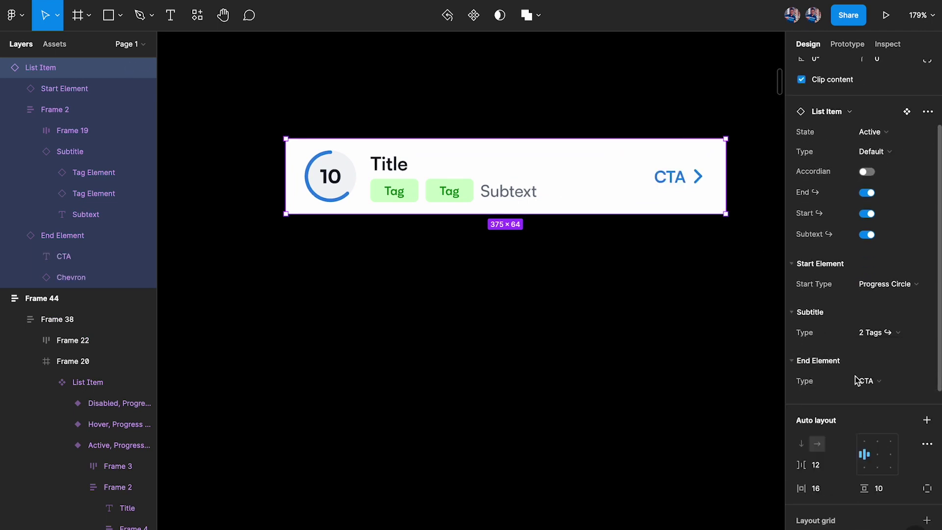
click(885, 383)
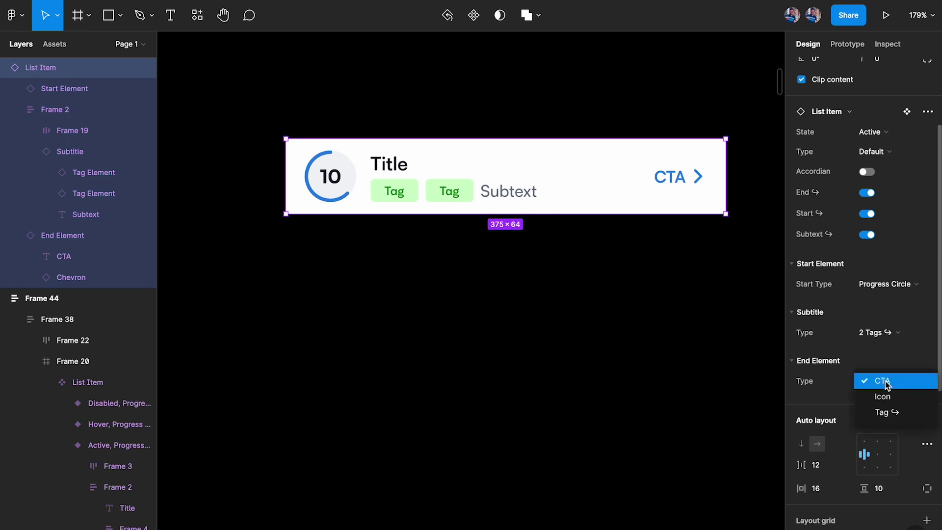
click(887, 412)
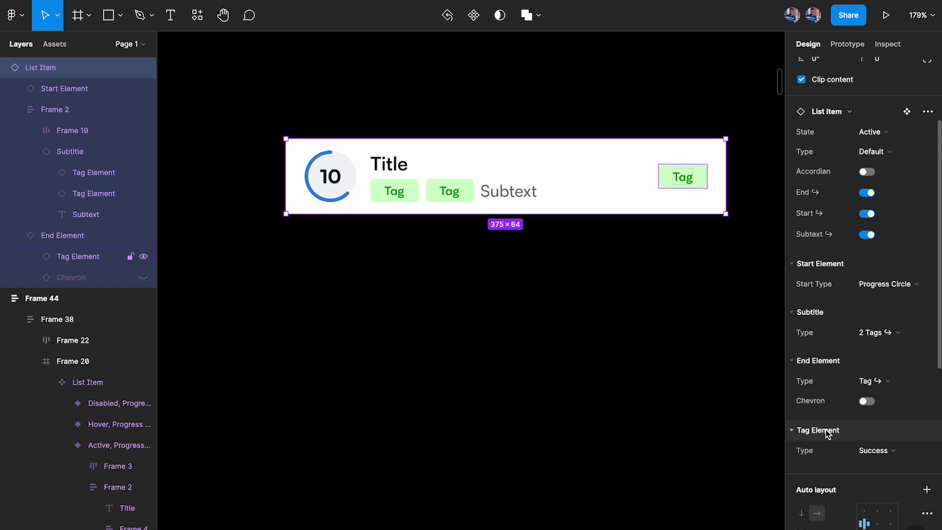
Set the end Tag Element Type to Failure, giving it a red style
click(892, 452)
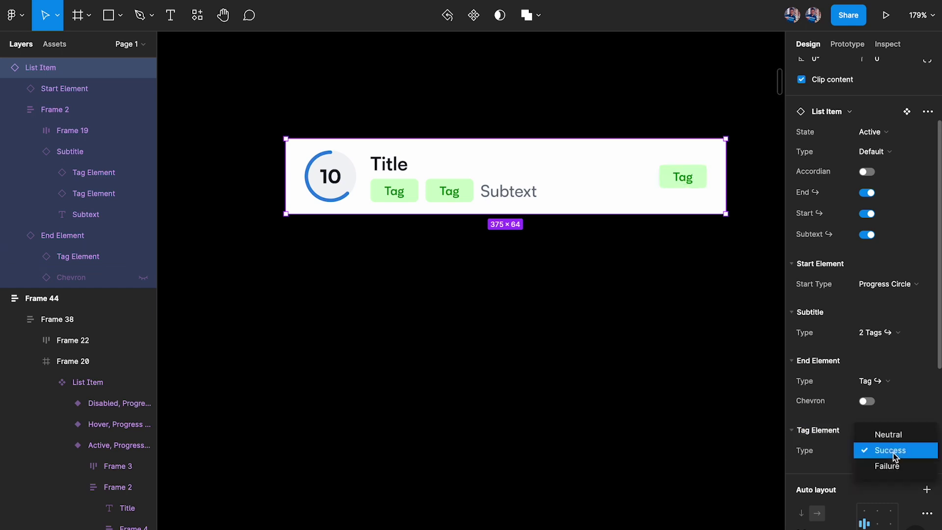
click(900, 437)
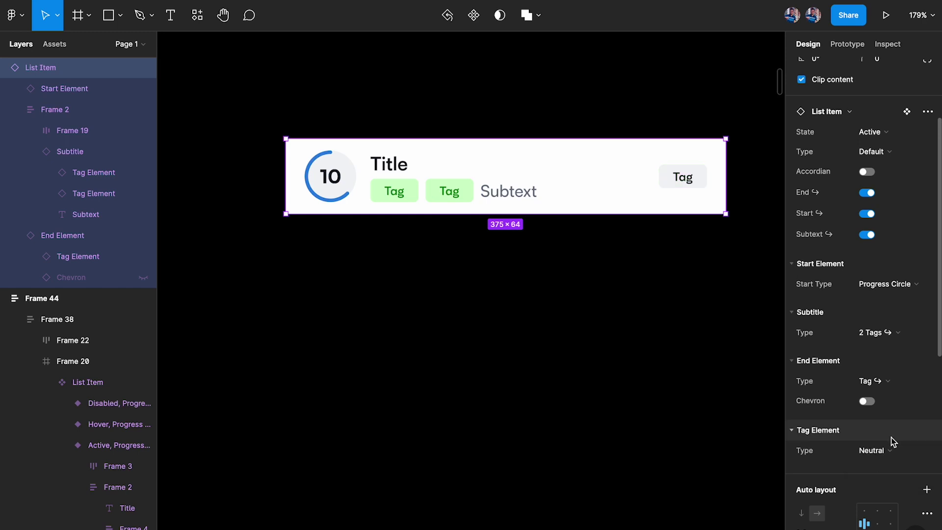
click(869, 450)
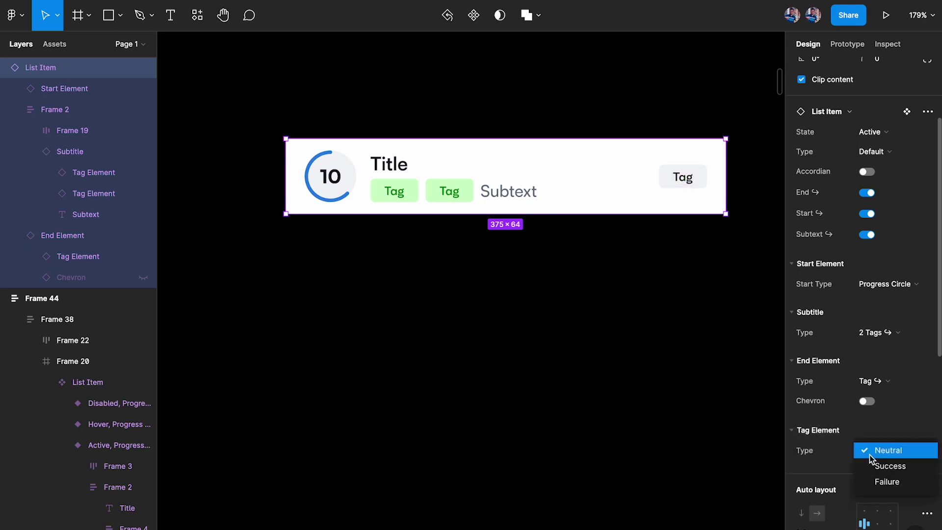
click(887, 483)
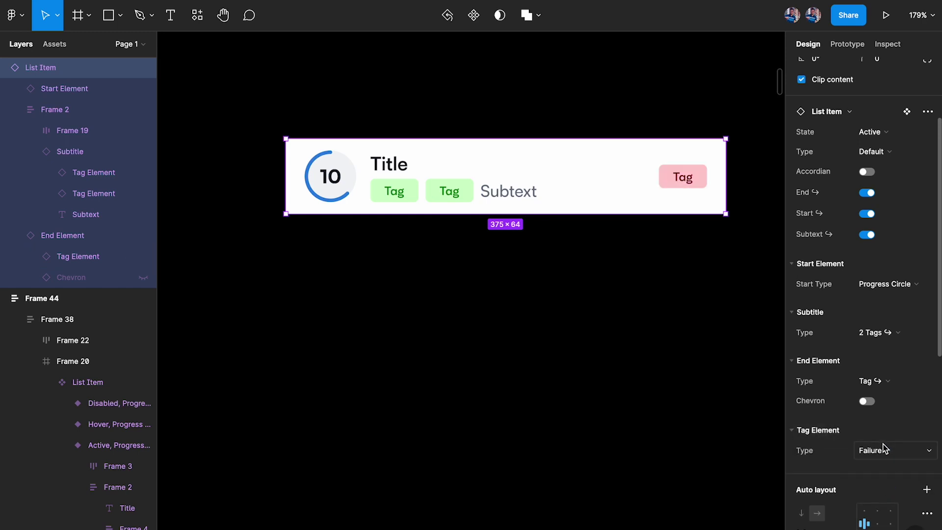
Cycle the End Element Type through Icon and CTA, then back to Tag
click(870, 381)
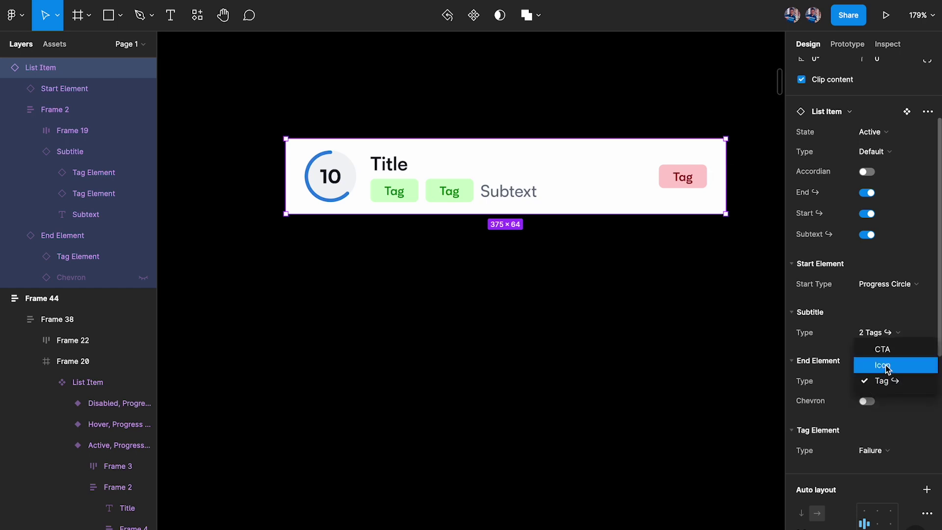
click(886, 368)
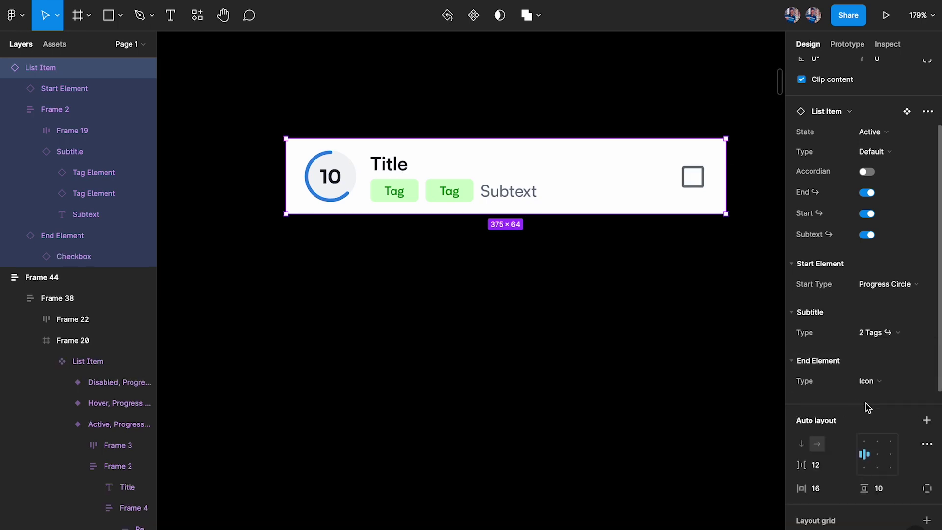
click(873, 384)
click(892, 364)
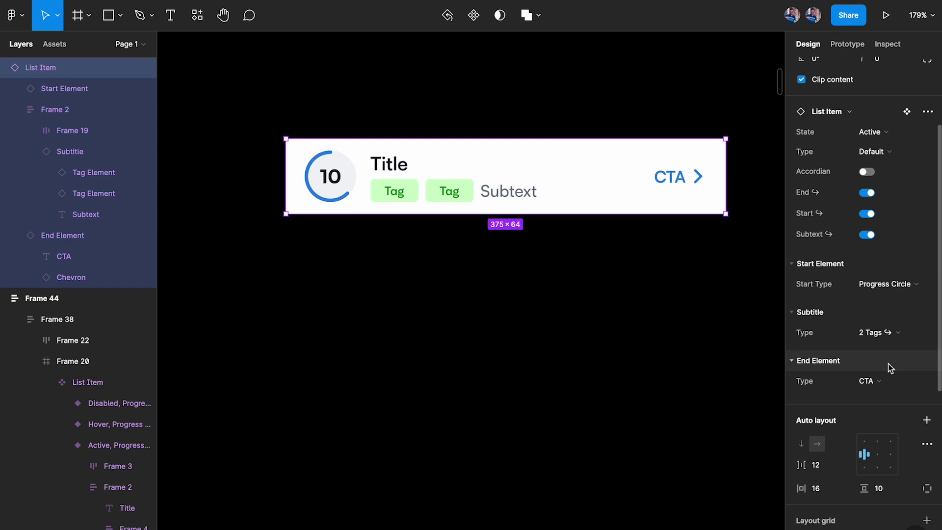
click(878, 381)
click(878, 412)
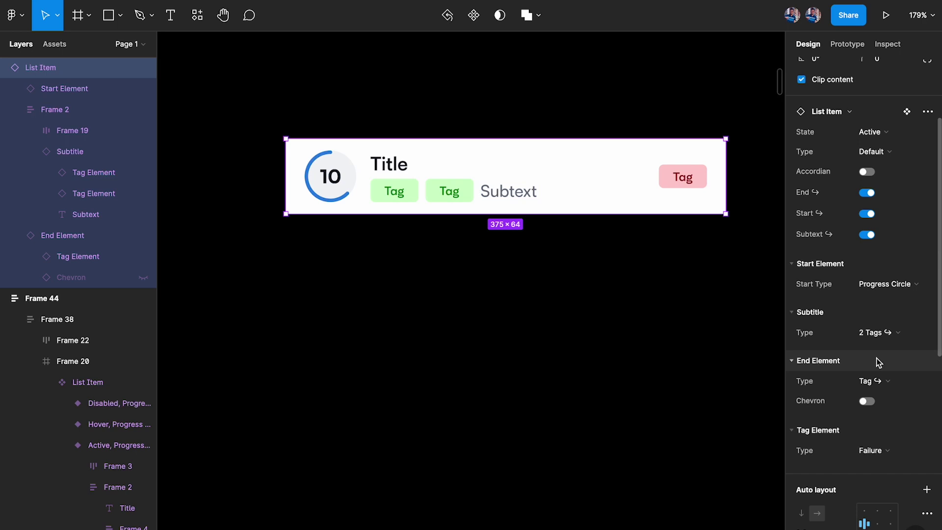
scroll(873, 442, down, 1)
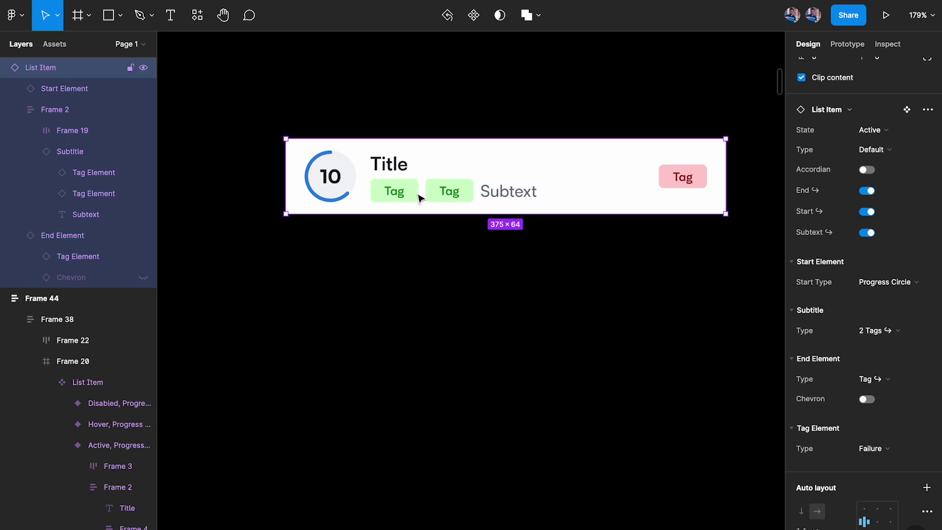
ctrl+click(390, 167)
Go to the Subtitle main component and select its component set
click(436, 193)
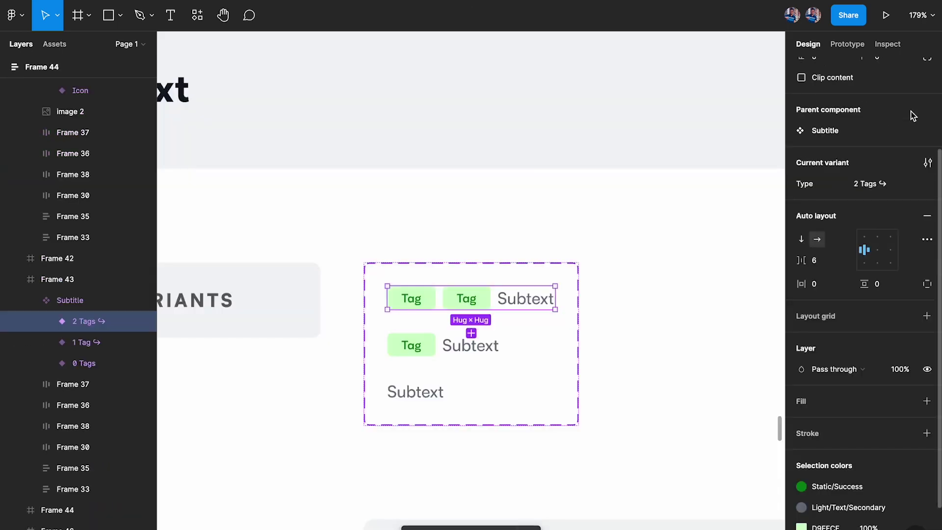
click(906, 109)
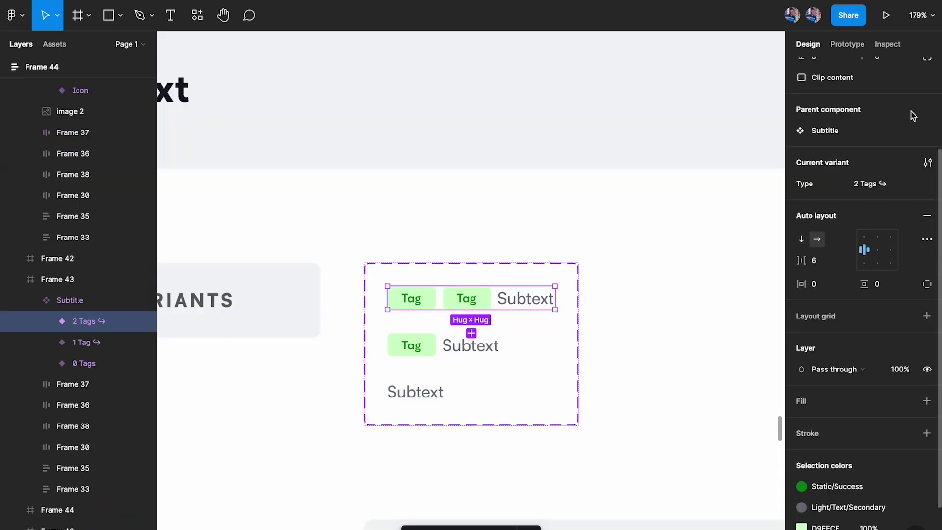
click(498, 273)
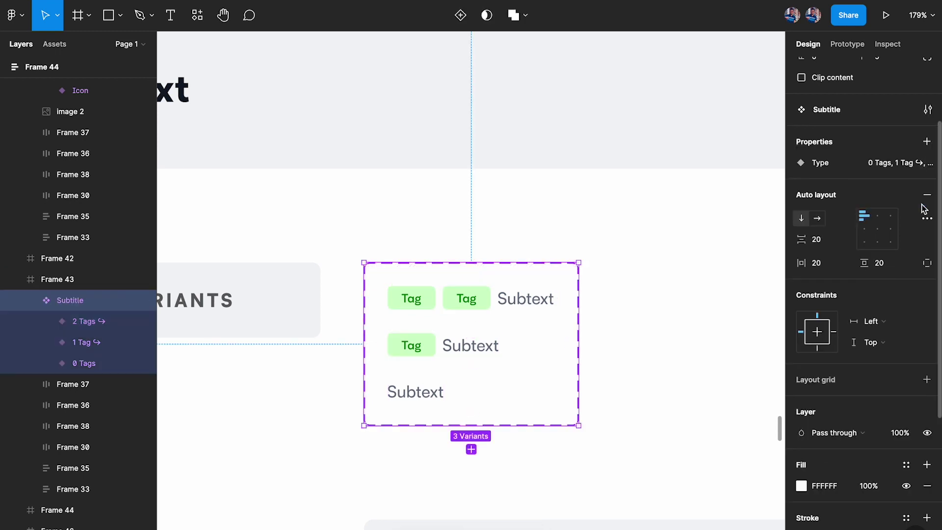
Expose both nested Tag Element instances' properties via a nested-instance property
click(926, 141)
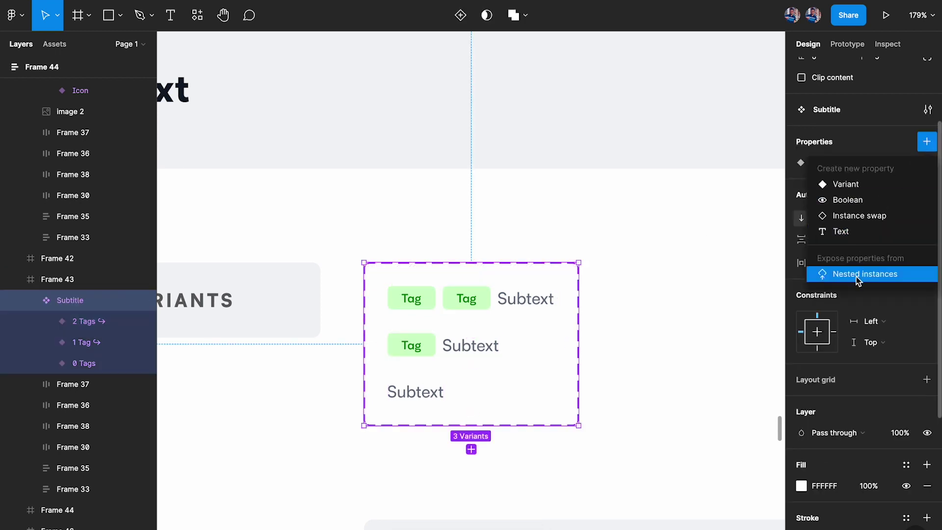
click(851, 274)
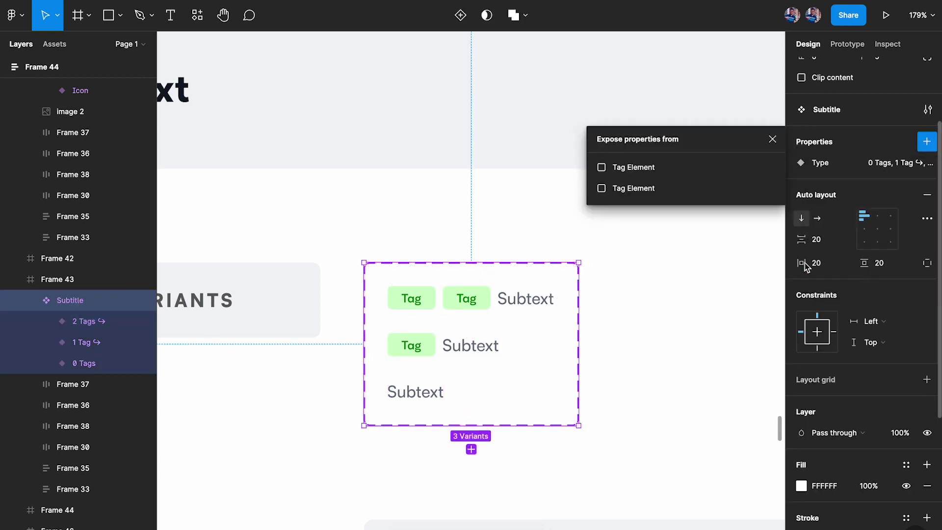
click(628, 168)
click(631, 190)
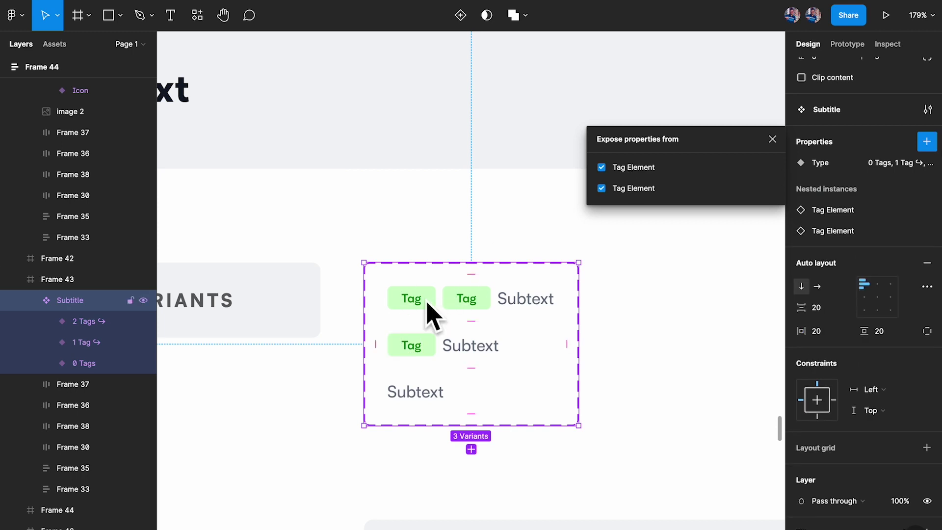
click(772, 139)
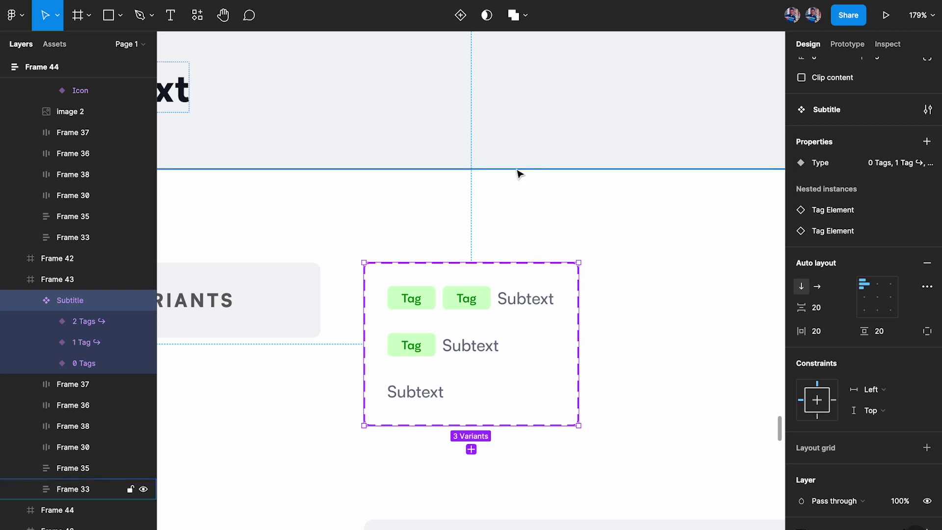
scroll(519, 172, down, 10)
Select the List Item card and zoom to fit it with Shift+2
scroll(519, 172, up, 6)
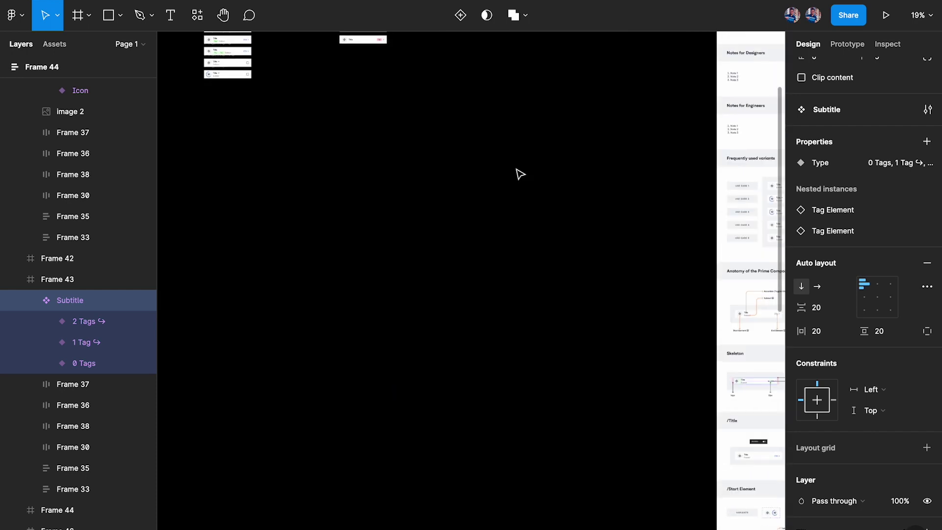
click(610, 110)
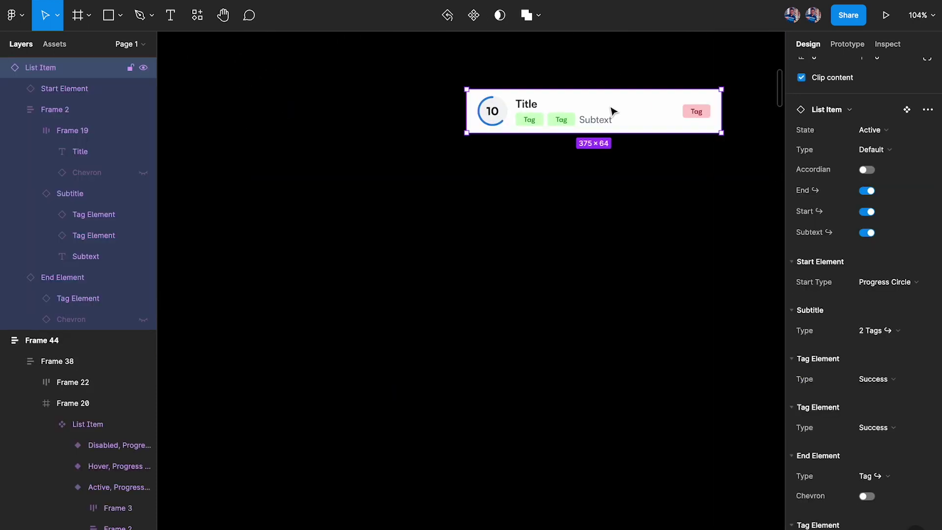
key(shift+2)
scroll(885, 295, down, 3)
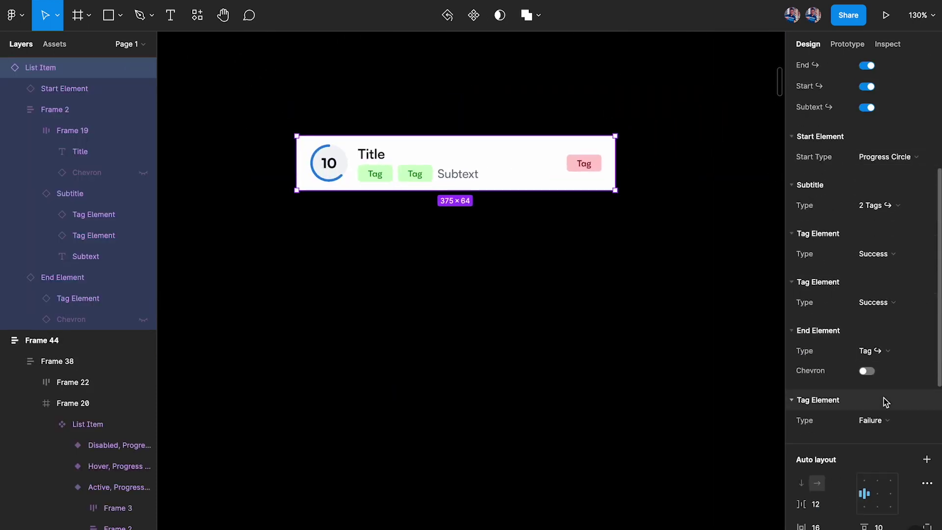
Try Subtitle Type 0 Tags, then 1 Tag, and make that tag red Failure
click(890, 206)
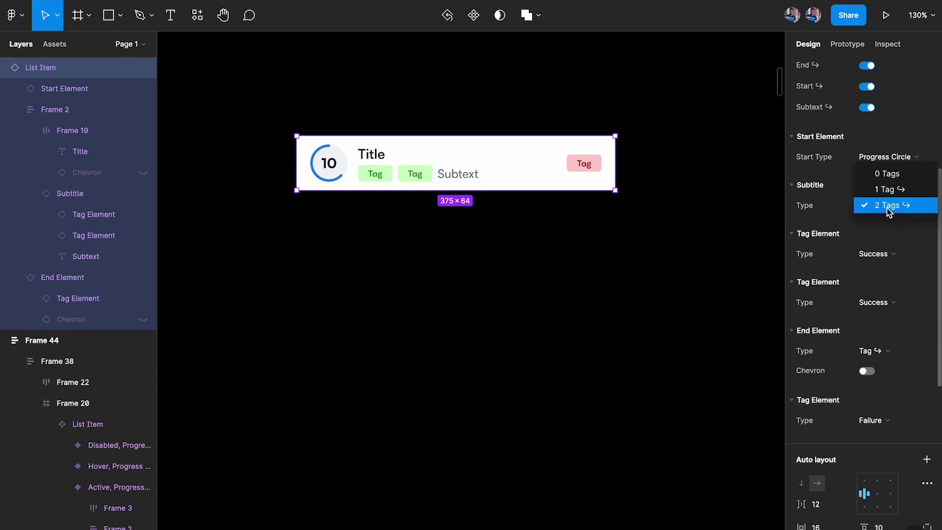
click(891, 172)
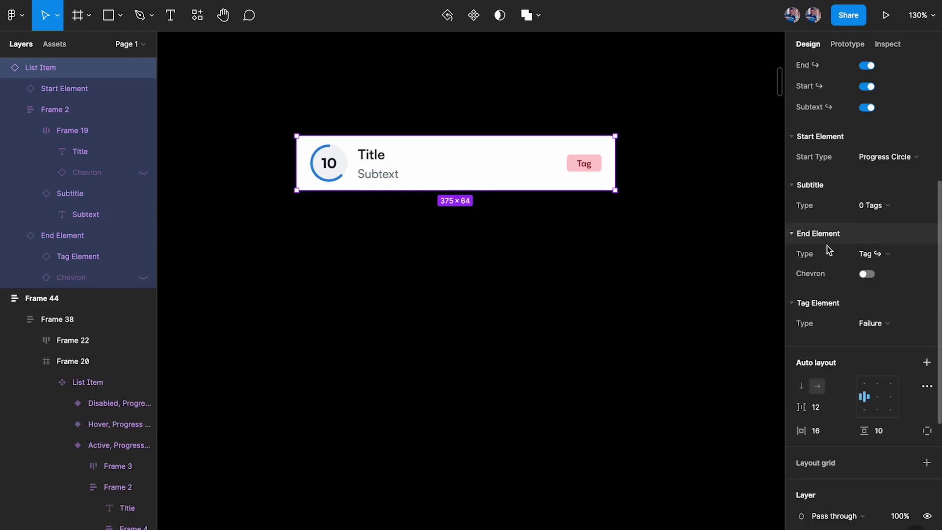
click(883, 216)
click(884, 221)
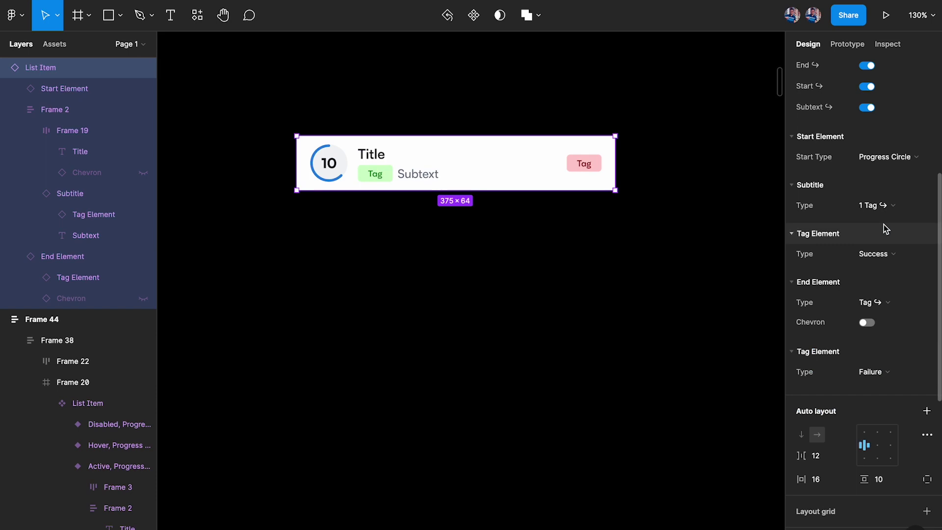
click(887, 259)
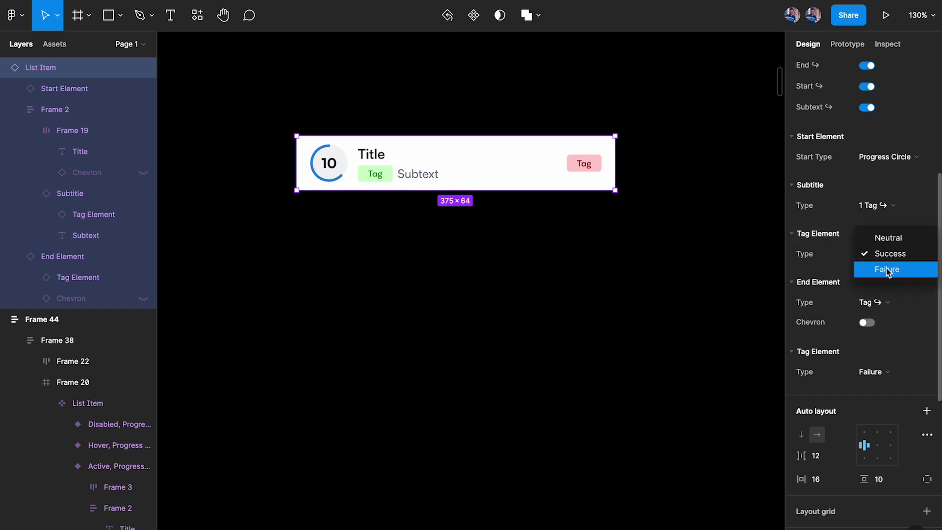
click(887, 269)
Return the subtitle to 2 Tags, second one grey Neutral, and make the end tag green Success
click(886, 216)
click(885, 220)
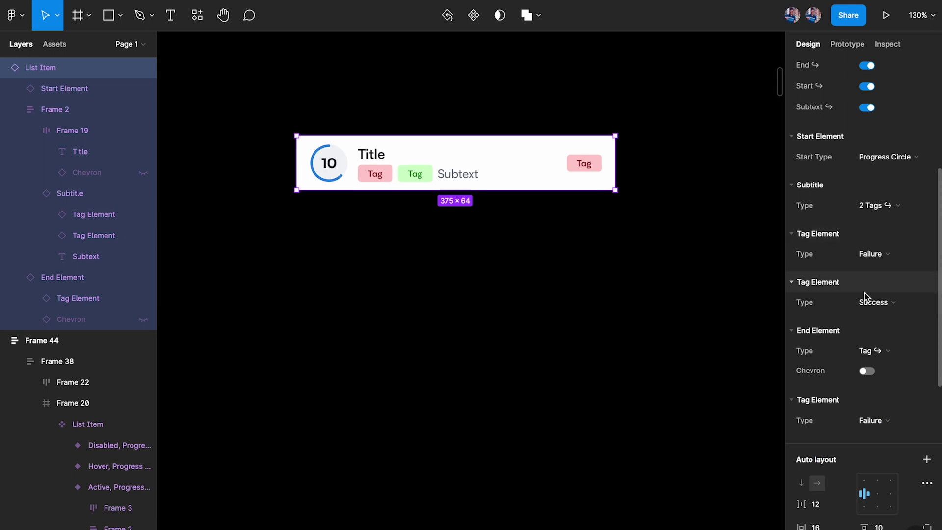
click(878, 302)
click(893, 288)
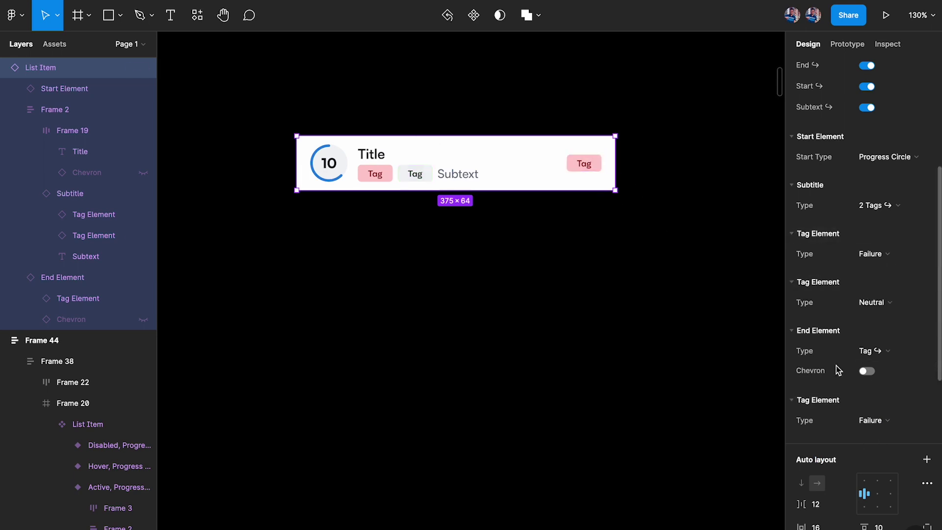
click(871, 421)
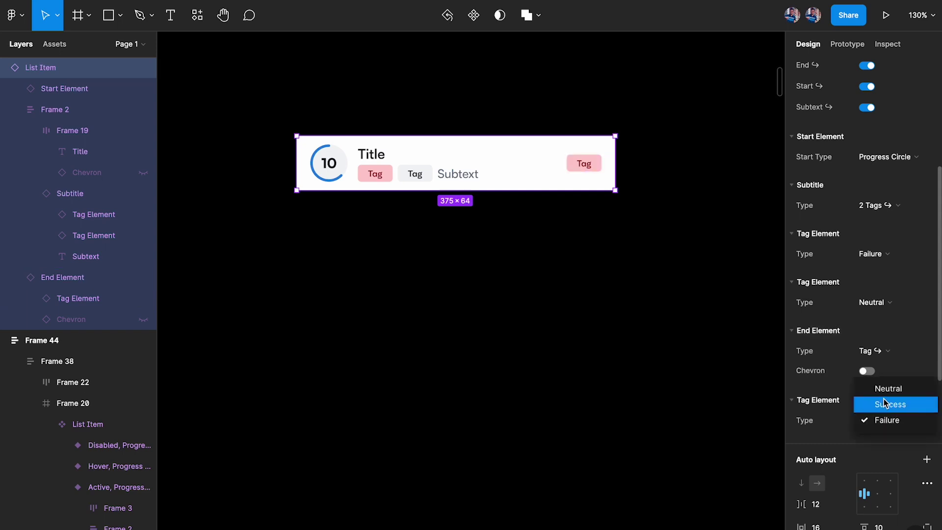
click(889, 404)
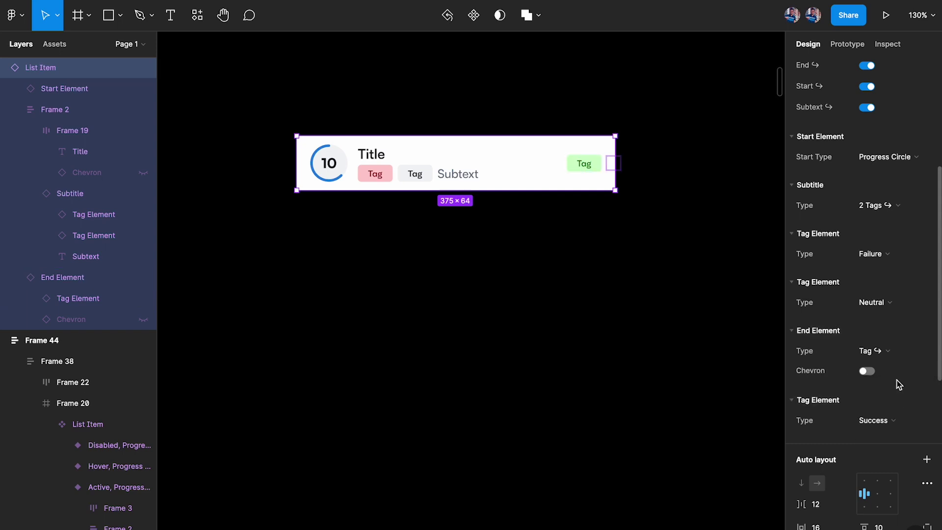
scroll(898, 385, up, 4)
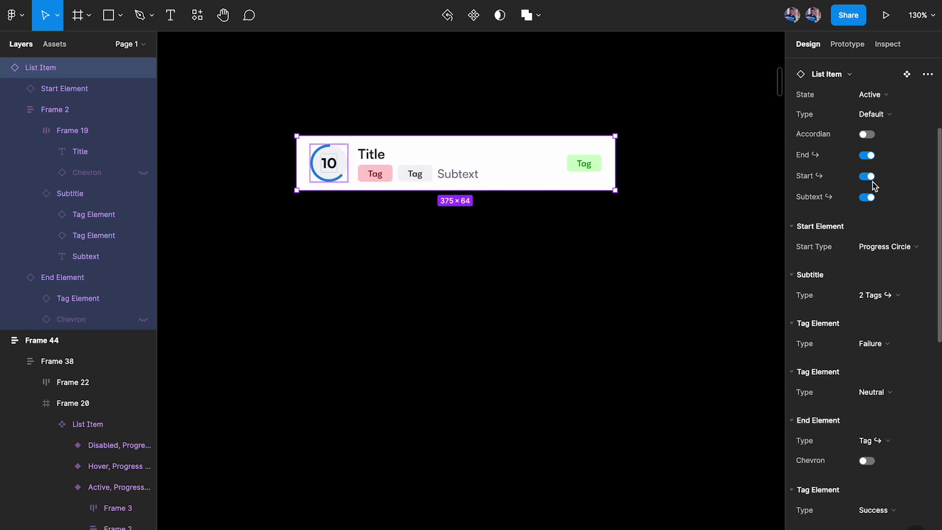
scroll(873, 186, down, 3)
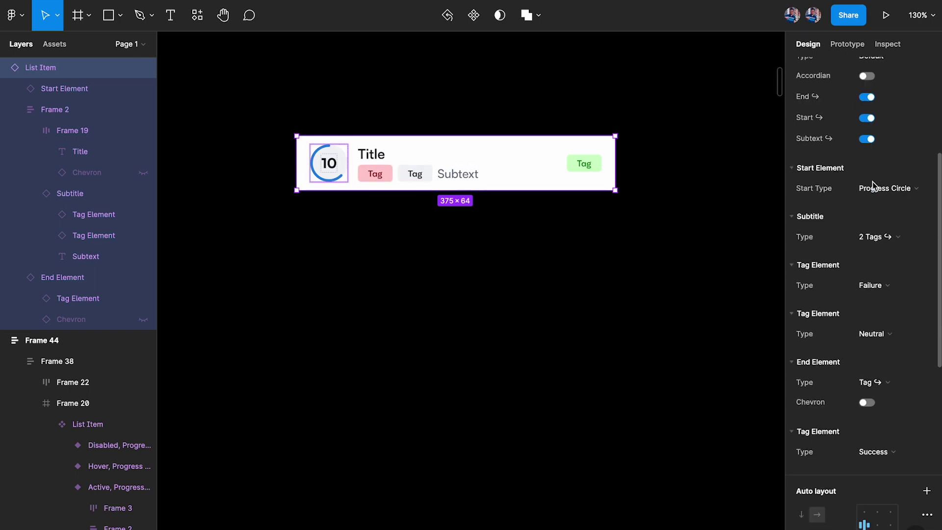
scroll(875, 186, up, 3)
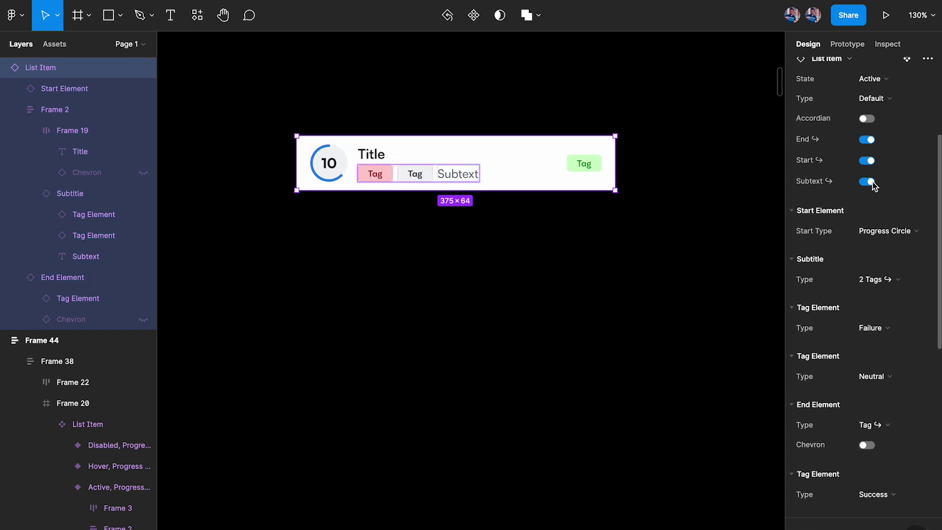